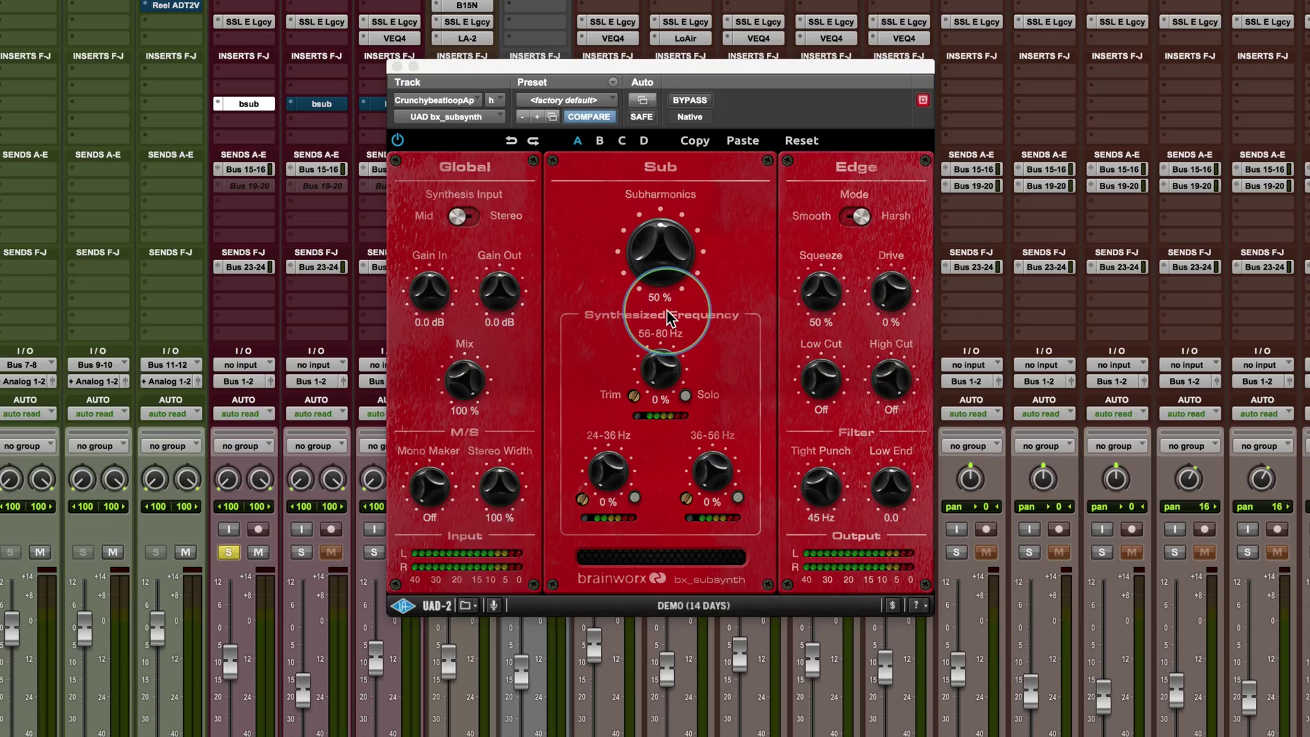
# - Switch the Synthesis Input to Stereo and return it to Mid
pyautogui.click(478, 222)
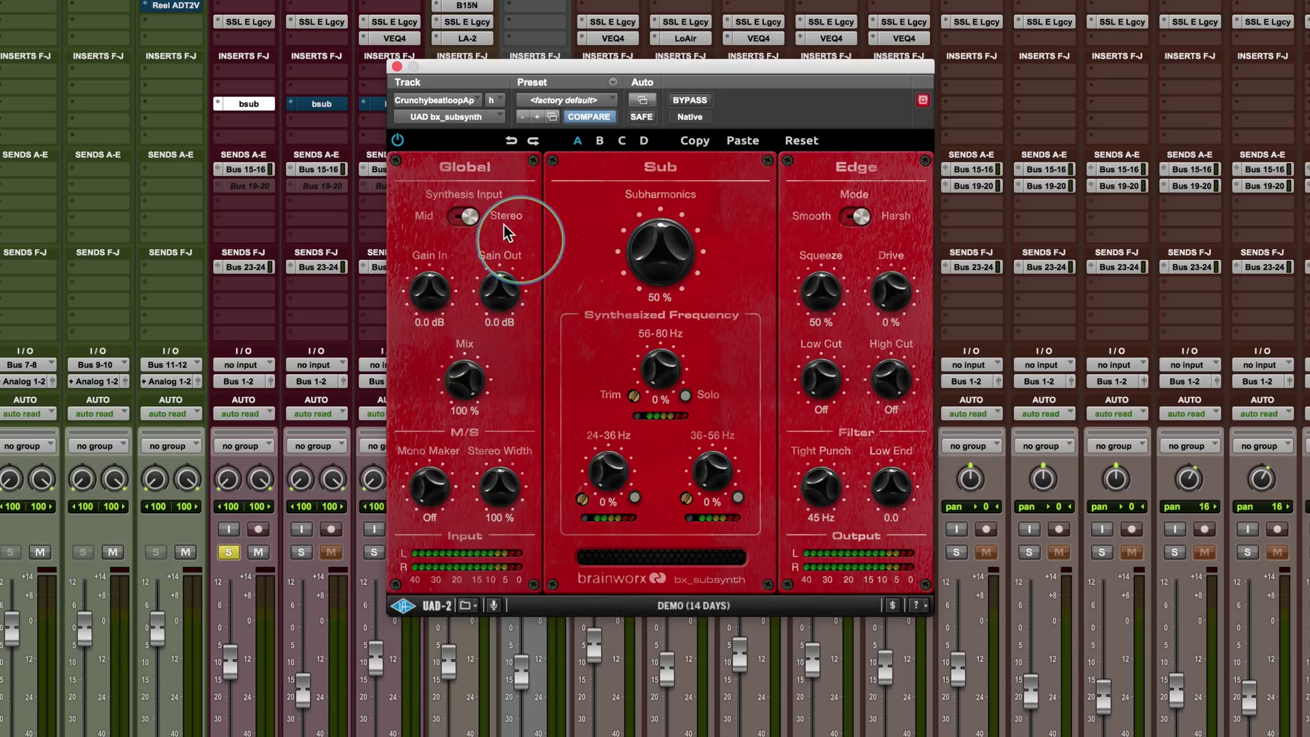
pyautogui.moveTo(472, 217); pyautogui.dragTo(437, 218)
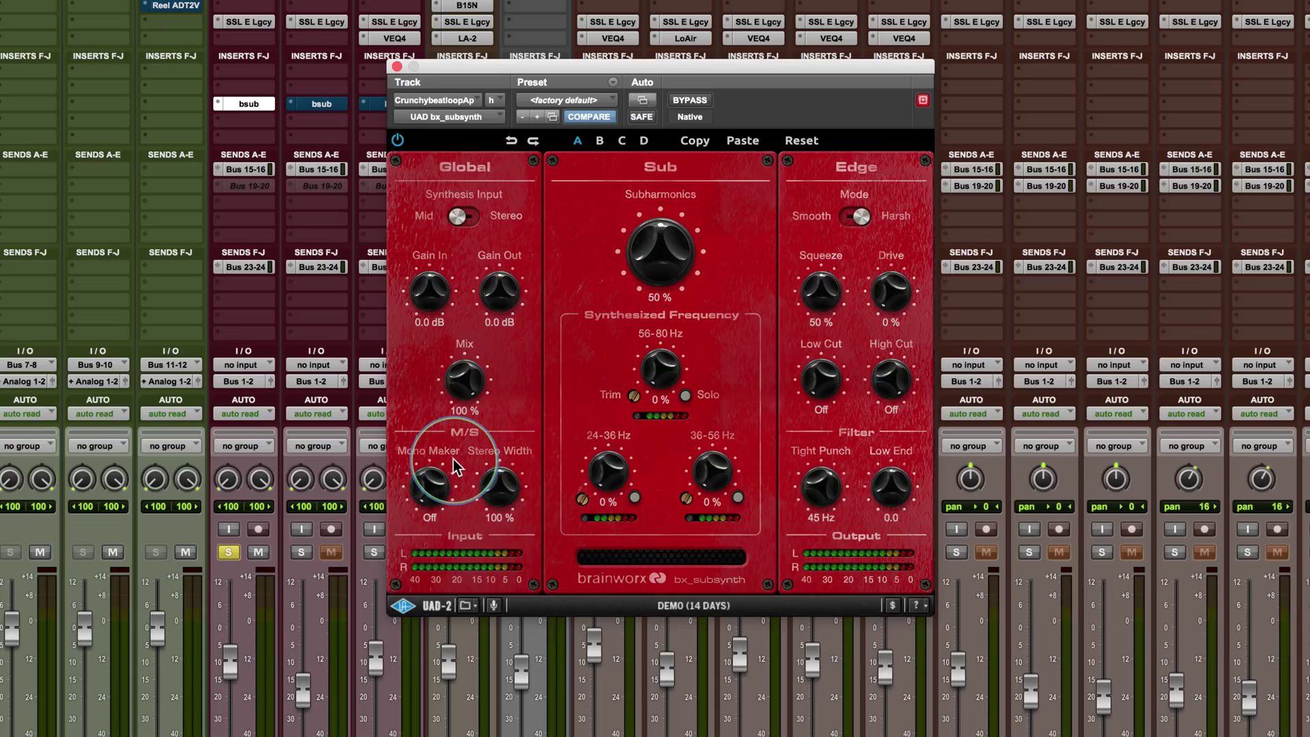
# - Try out the Mono Maker and a 400% Stereo Width, restoring them to Off and 100%
pyautogui.moveTo(411, 505); pyautogui.dragTo(421, 556)
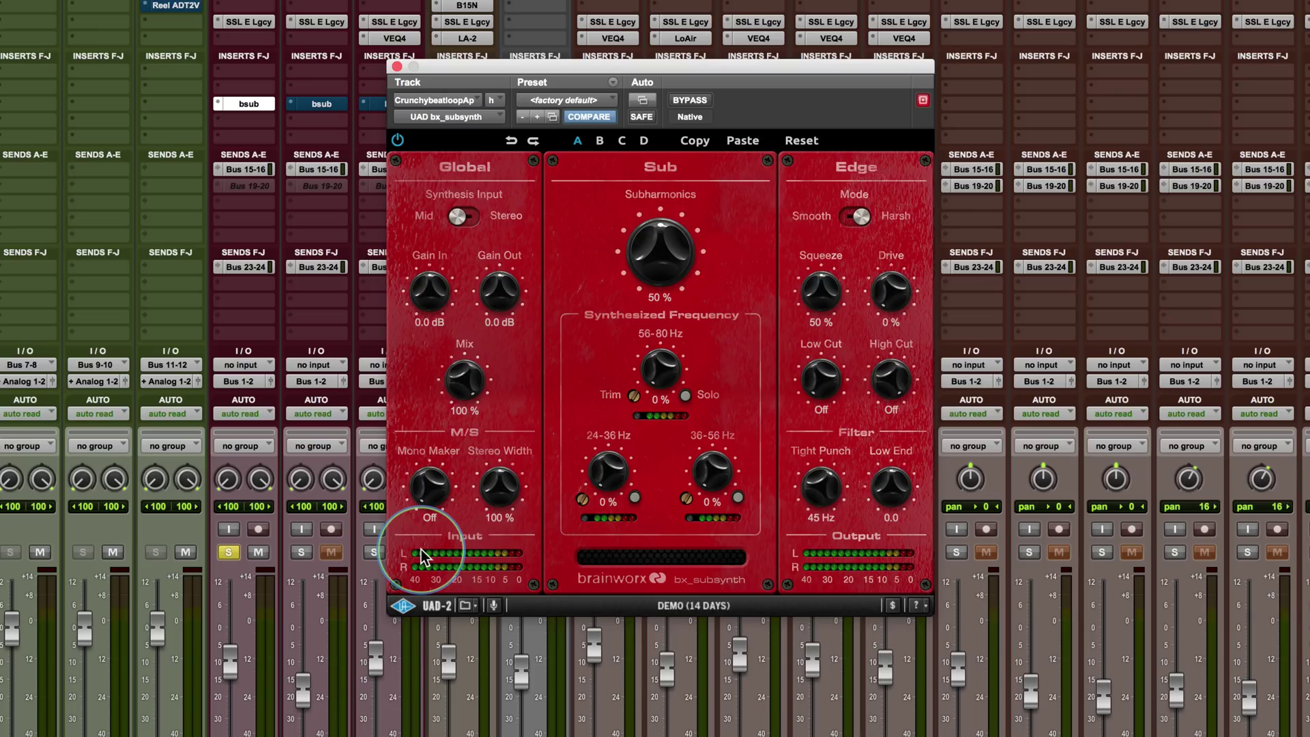
pyautogui.moveTo(422, 556); pyautogui.dragTo(425, 550)
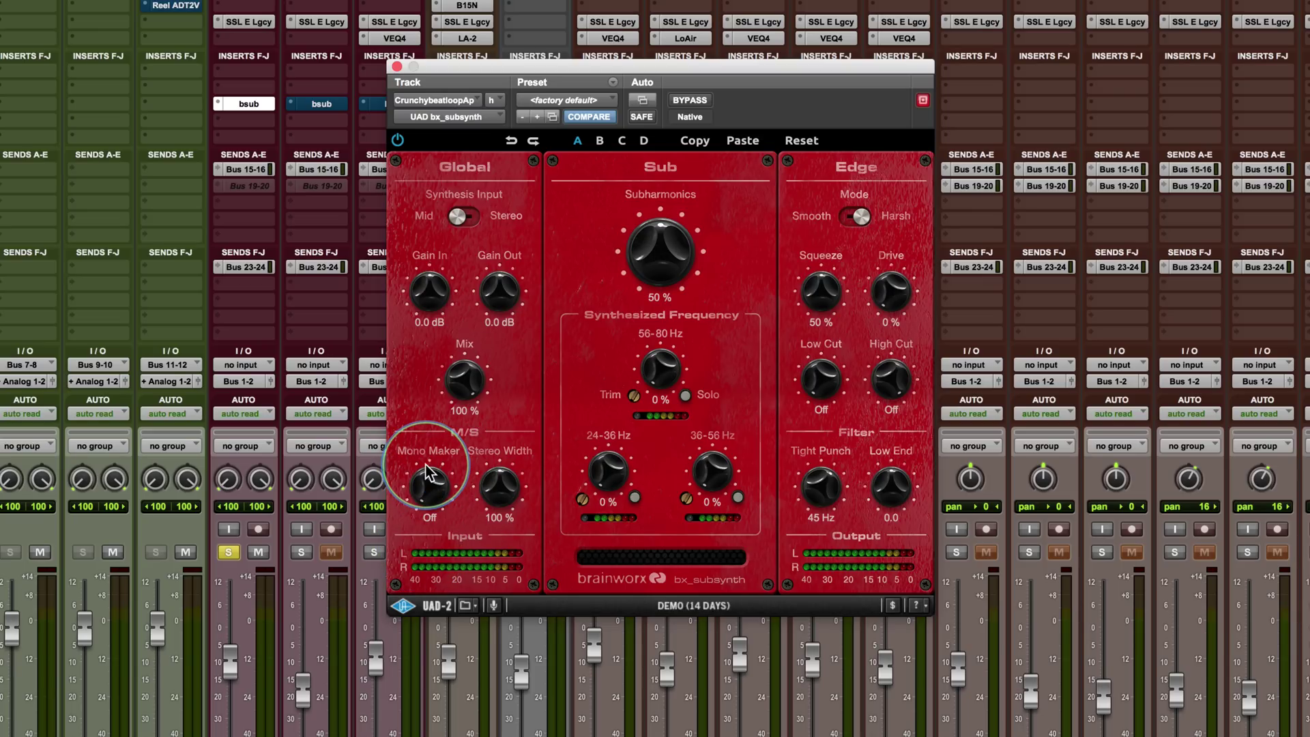
pyautogui.moveTo(492, 500); pyautogui.dragTo(493, 400)
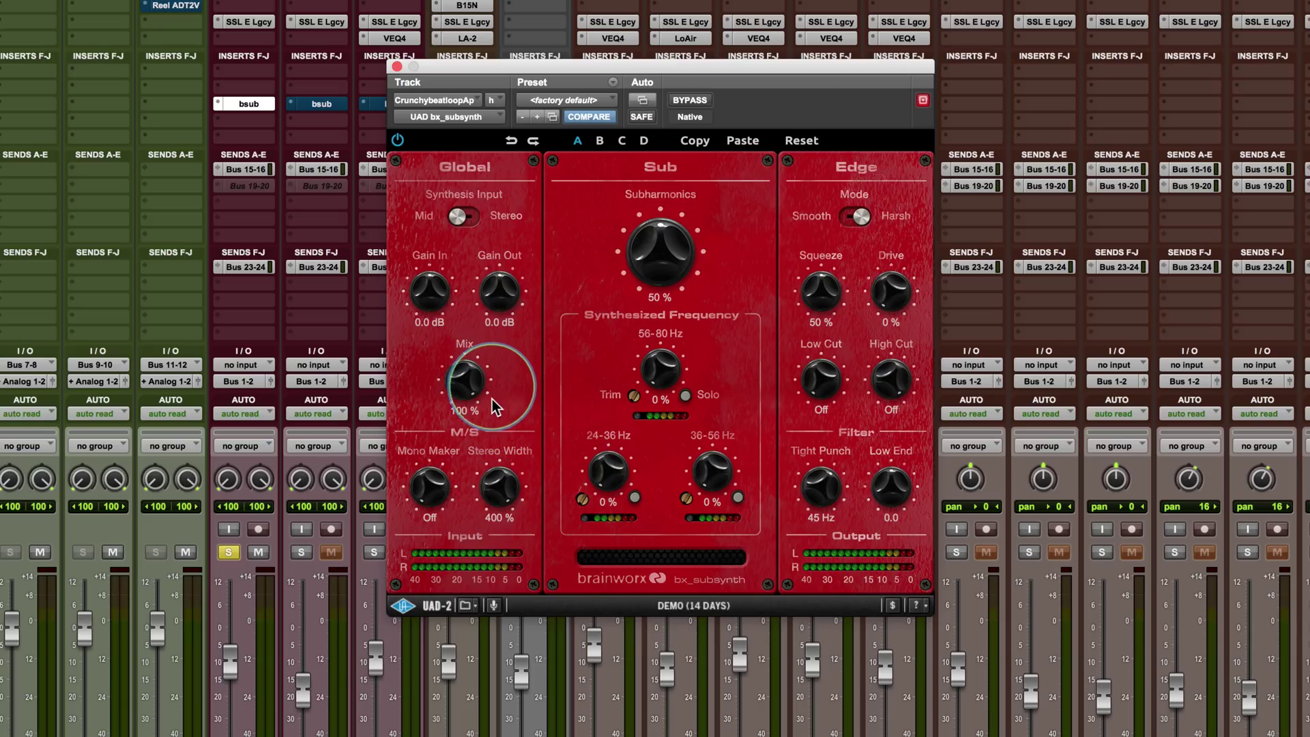
pyautogui.keyDown('alt'); pyautogui.click(494, 490); pyautogui.keyUp('alt')
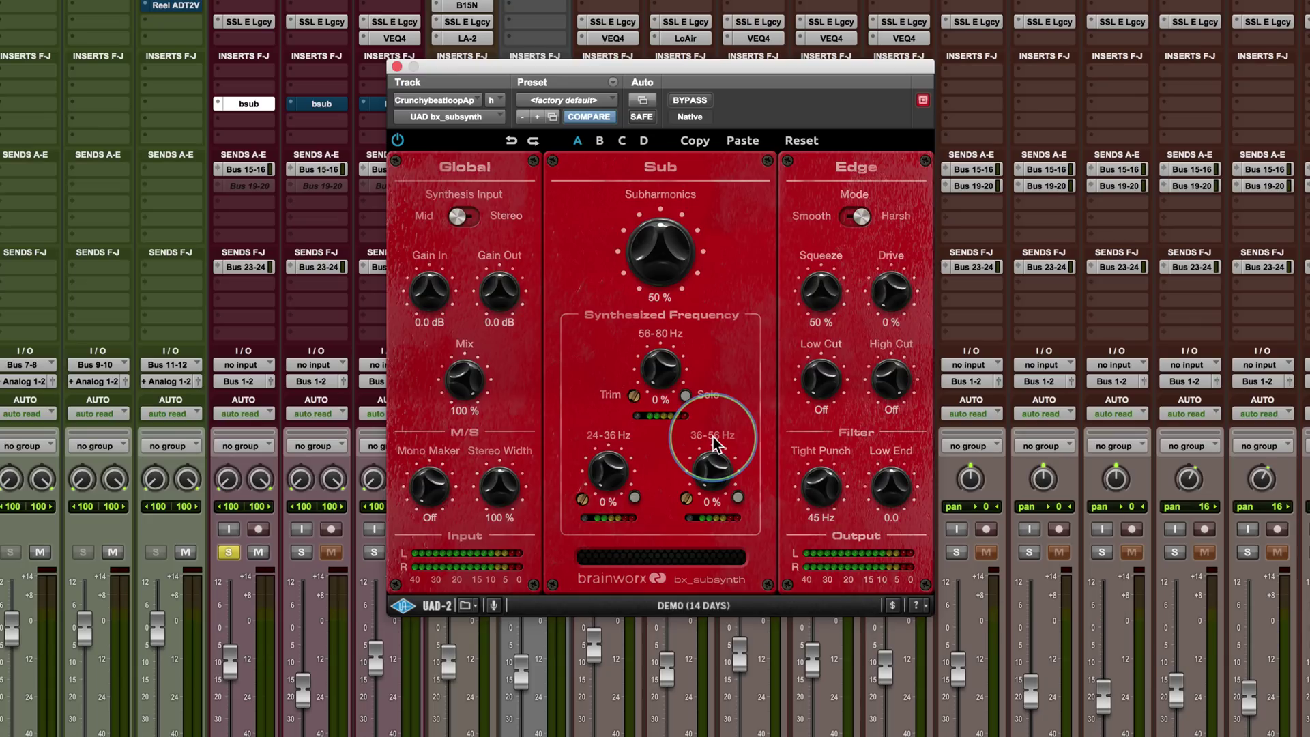
# - Try soloing the individual synthesized frequency bands and leave all of them unsoloed
pyautogui.click(636, 498)
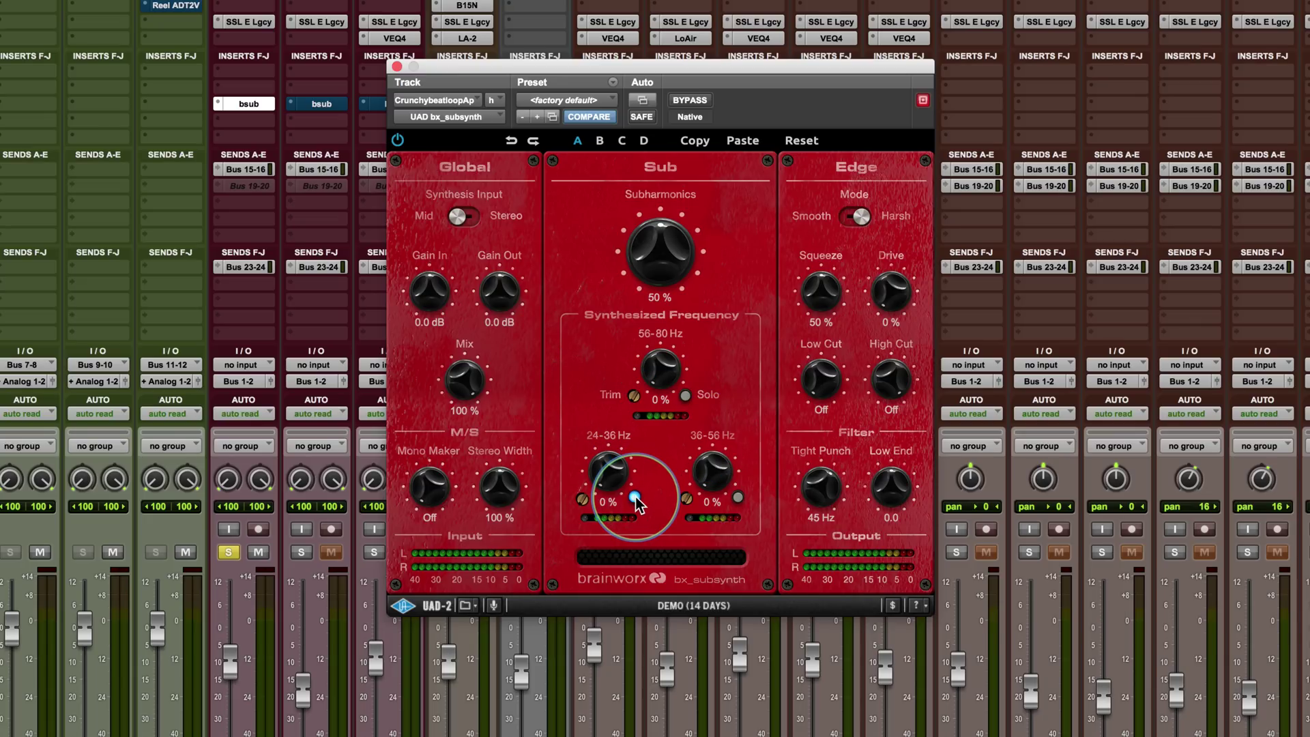
pyautogui.click(635, 498)
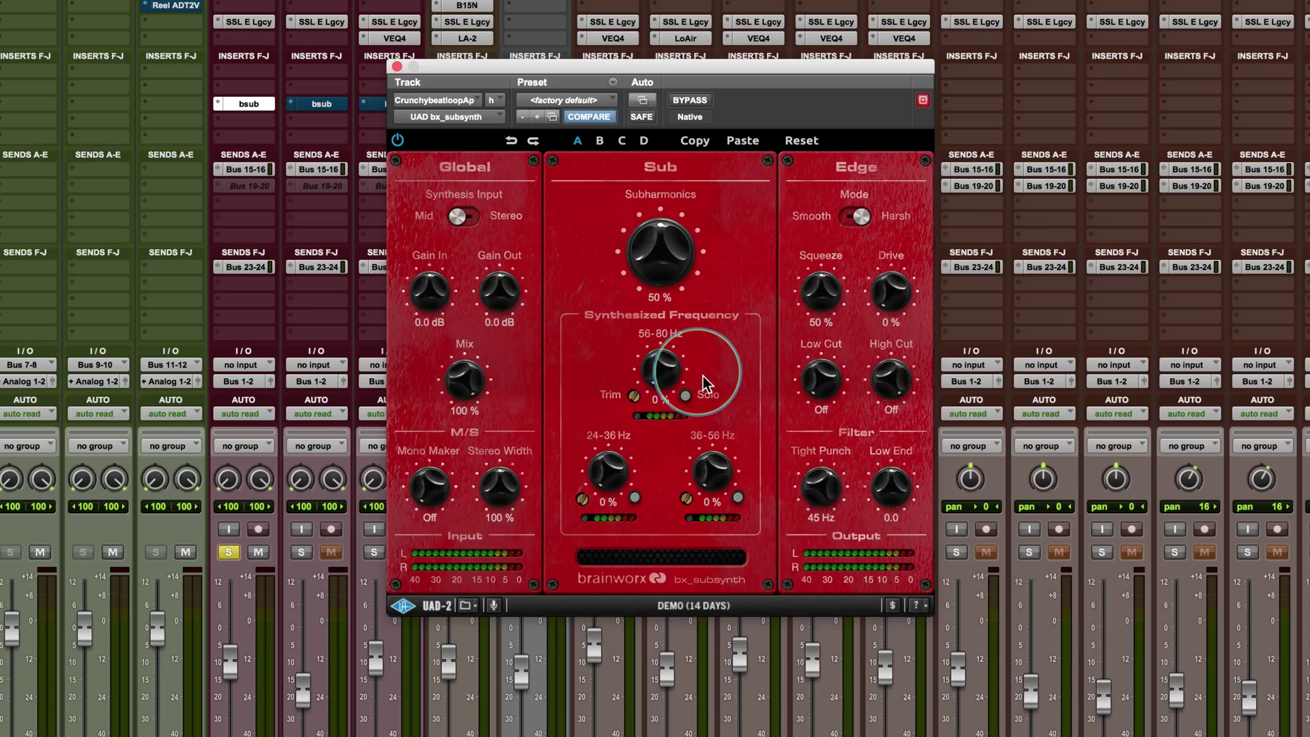
pyautogui.click(737, 498)
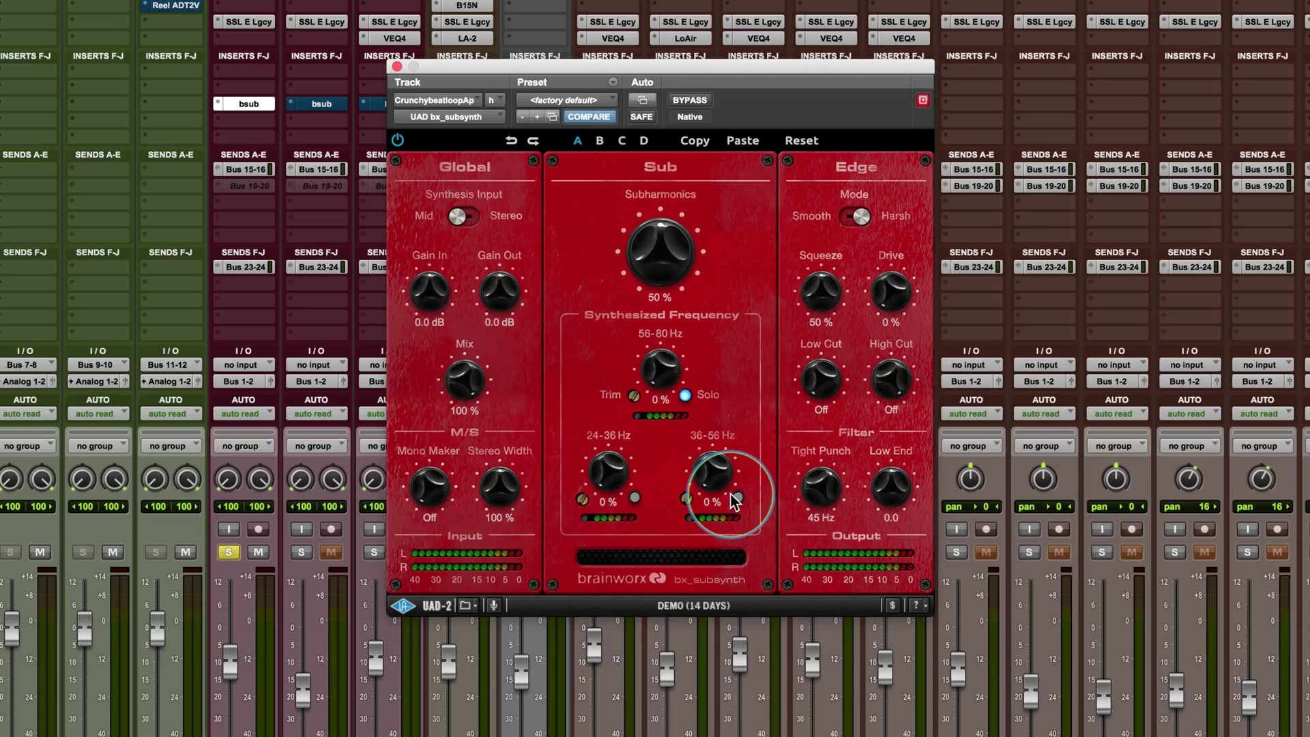
pyautogui.click(634, 497)
pyautogui.click(634, 498)
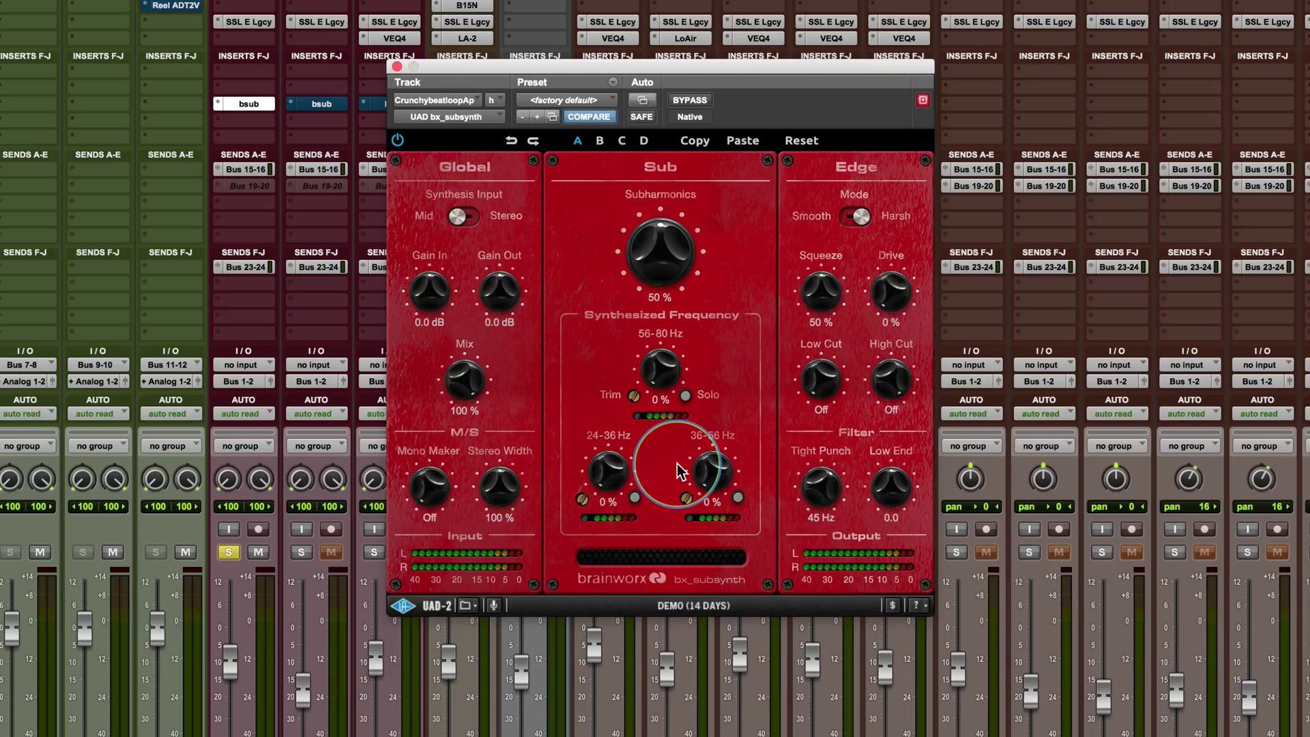
# - Toggle the Edge mode between Smooth and Harsh, leaving it on Smooth
pyautogui.click(854, 216)
pyautogui.click(859, 216)
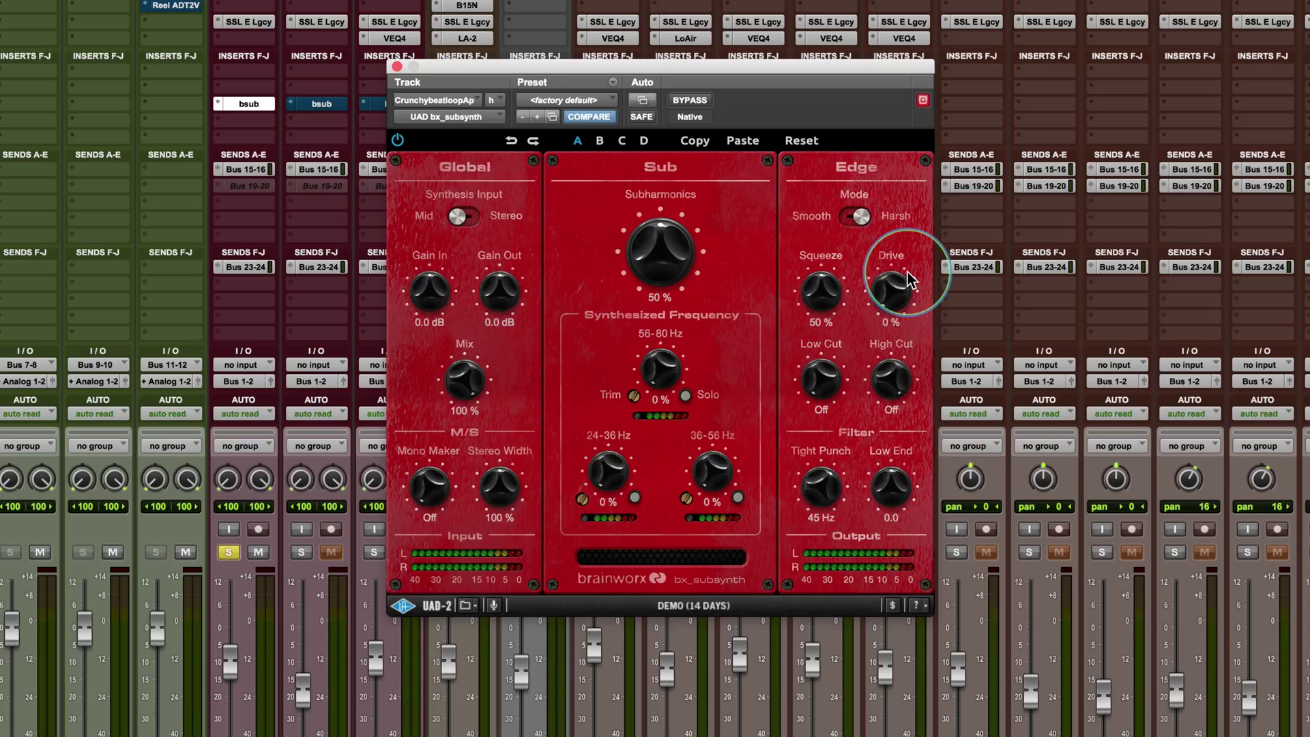
pyautogui.click(856, 215)
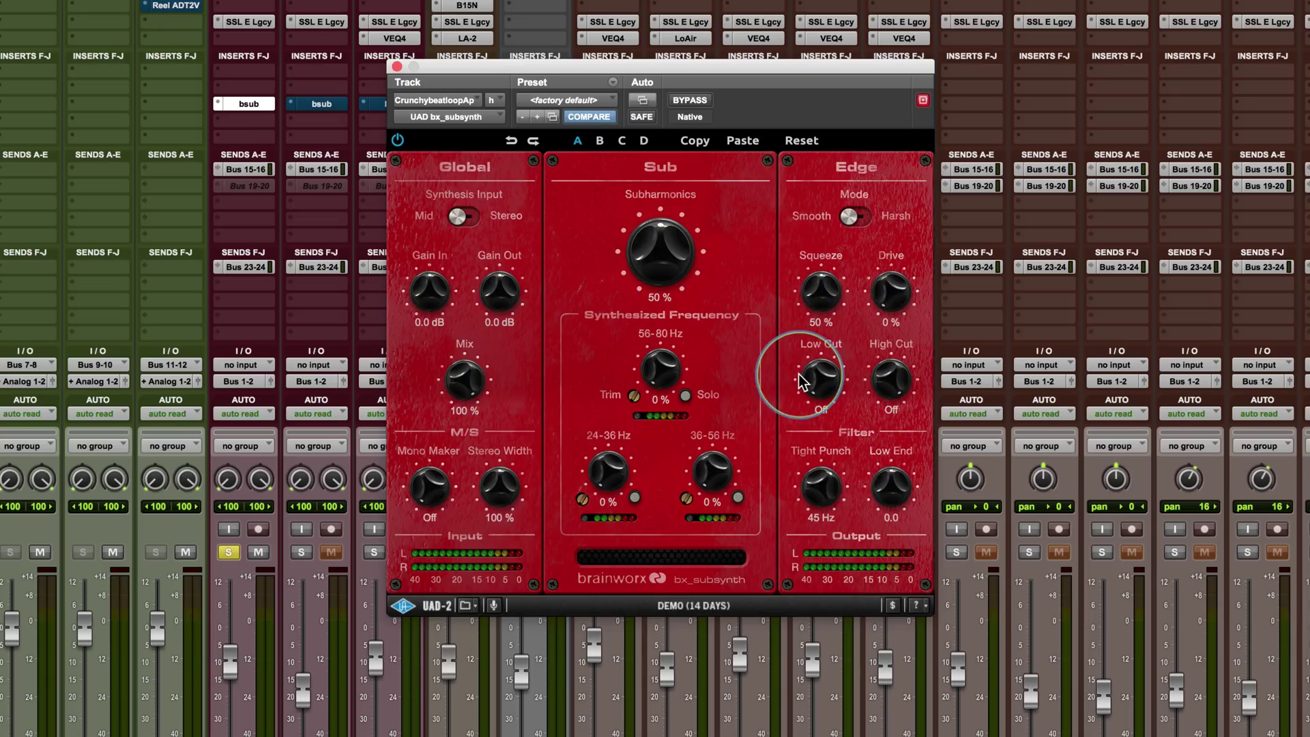
# - Compare the sound with the plug-in bypassed and with Tight Punch off and on, and set Tight Punch to 40 Hz
pyautogui.moveTo(819, 499); pyautogui.dragTo(797, 623)
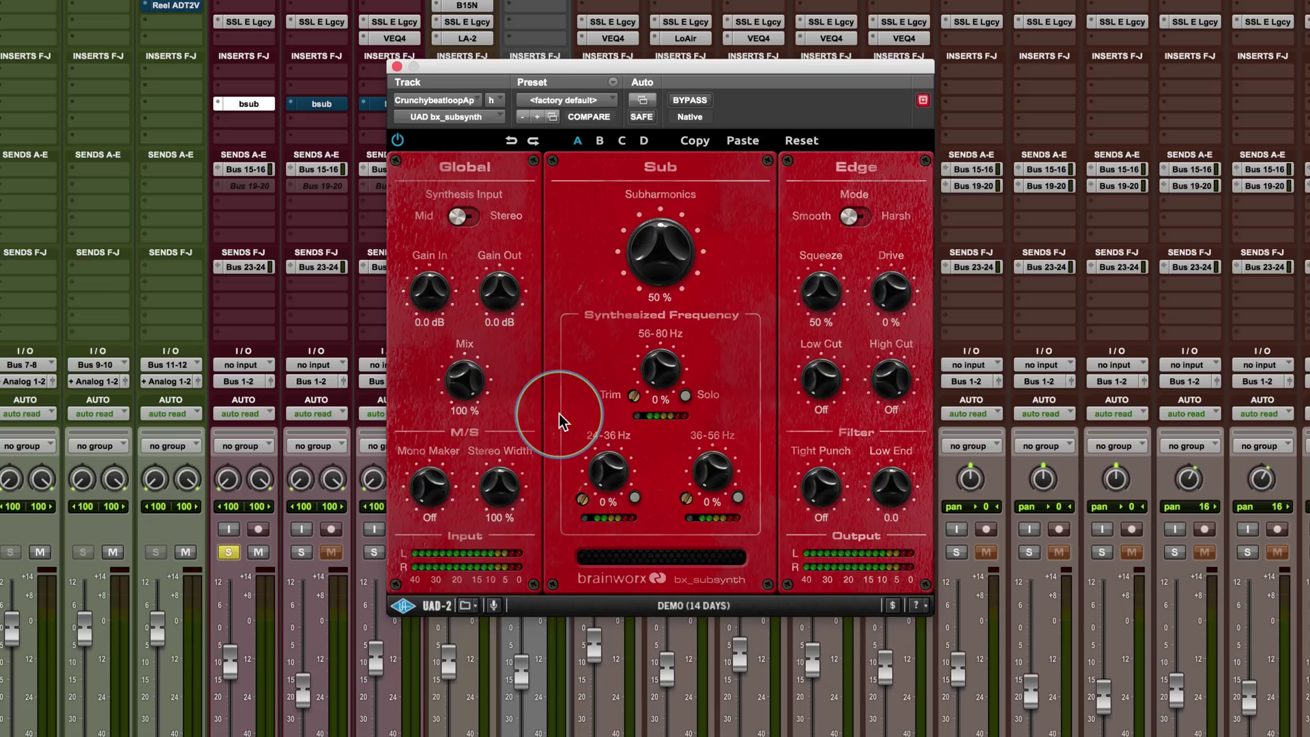
pyautogui.click(398, 141)
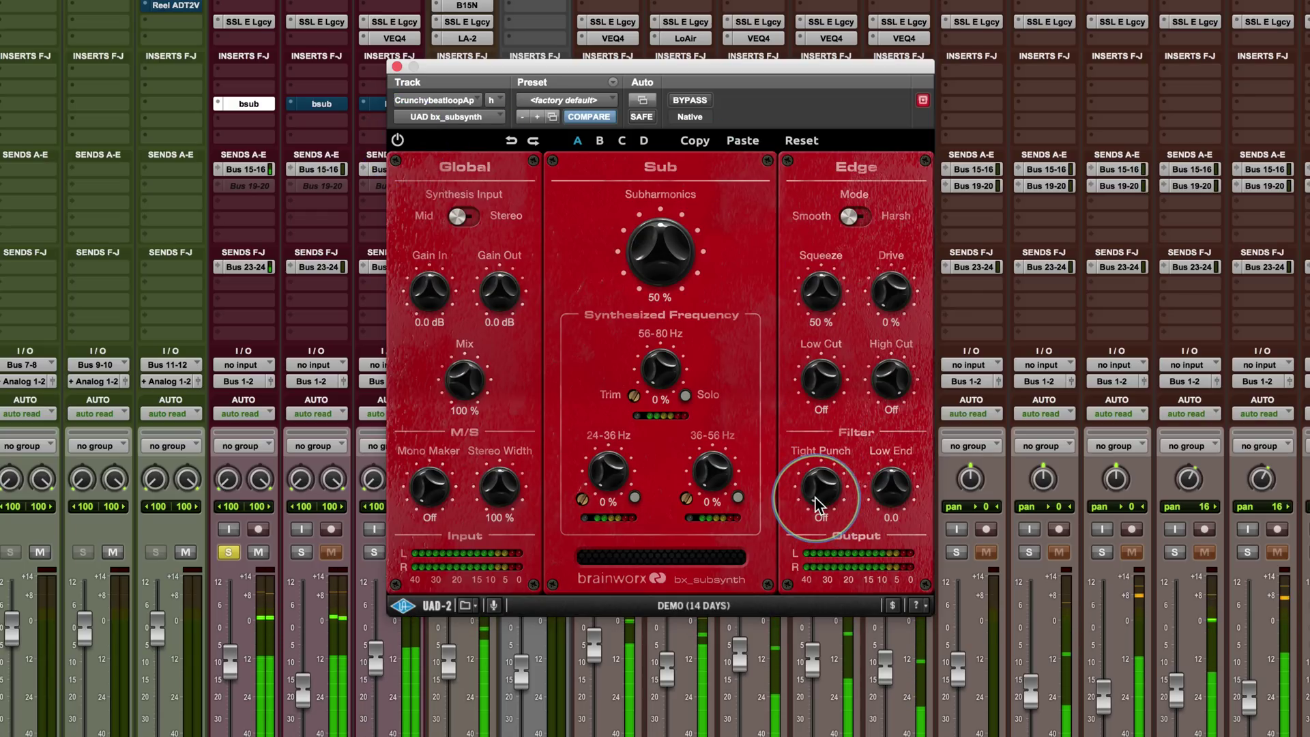
pyautogui.moveTo(818, 502); pyautogui.dragTo(806, 395)
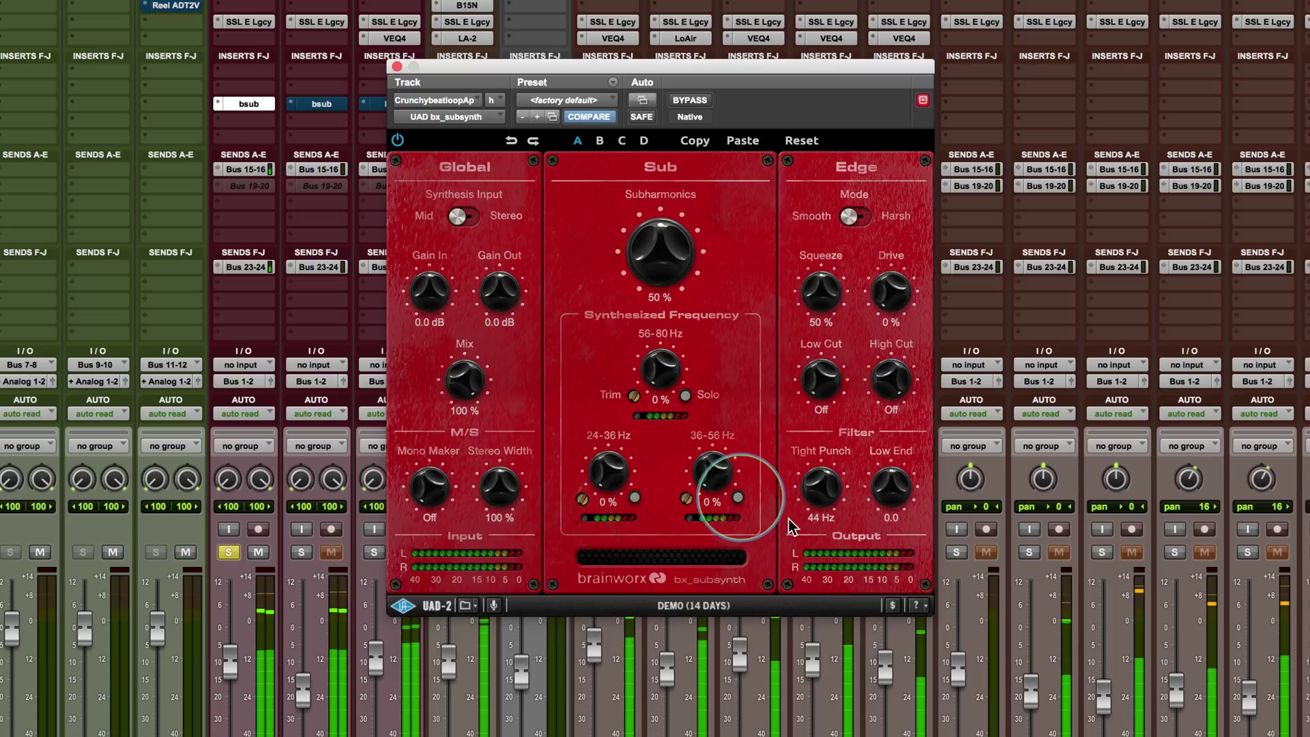
pyautogui.moveTo(821, 486); pyautogui.dragTo(790, 598)
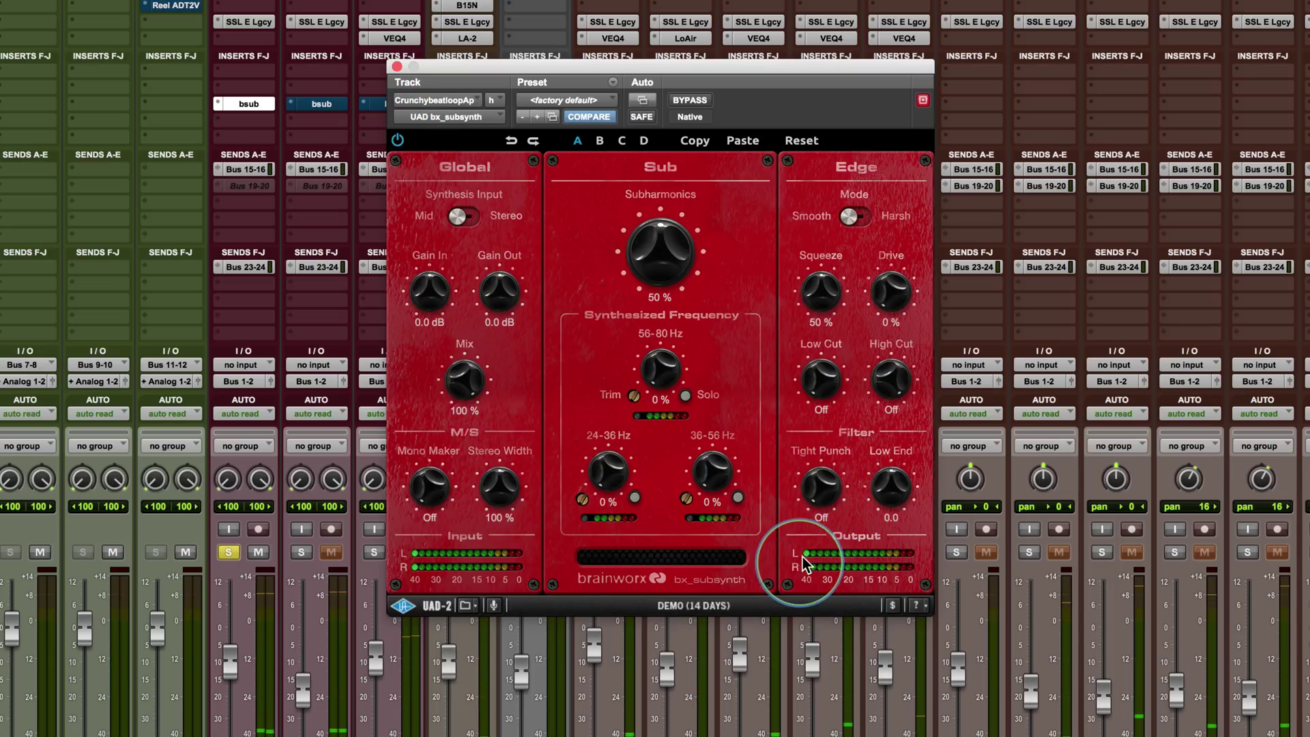
pyautogui.moveTo(819, 503); pyautogui.dragTo(803, 413)
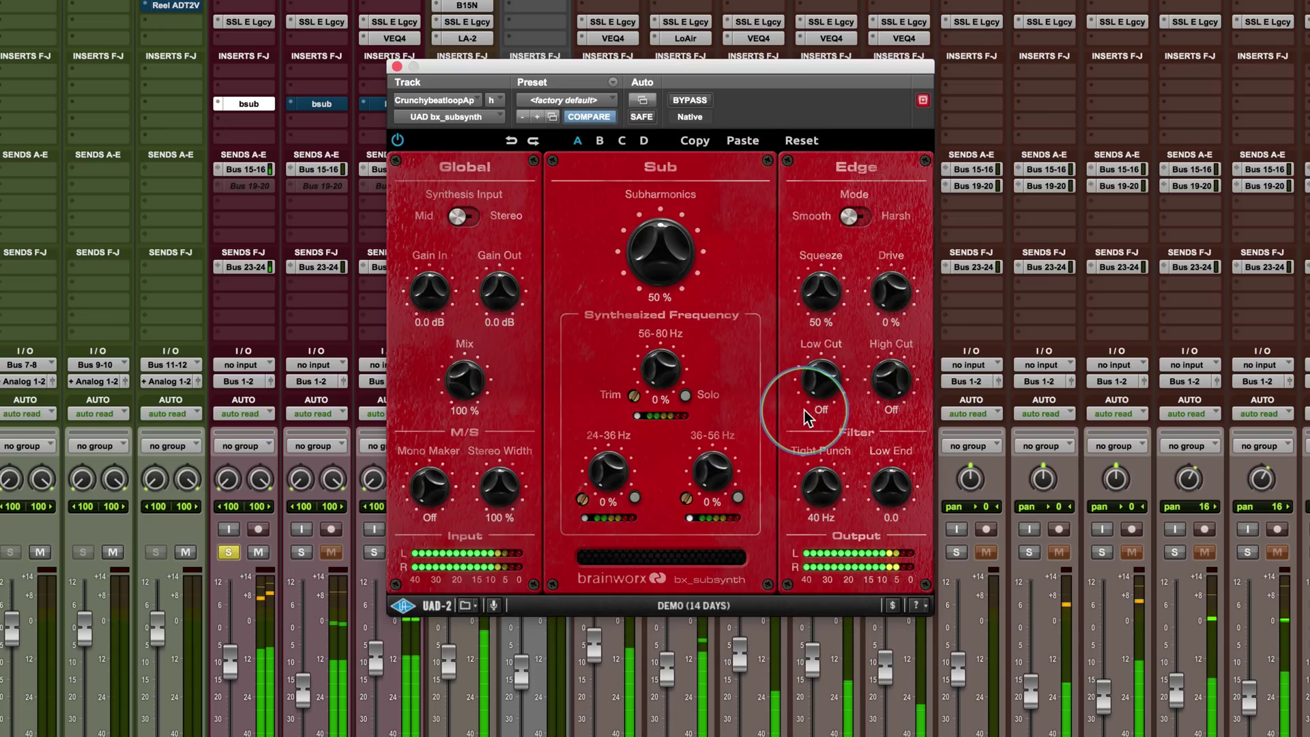
pyautogui.moveTo(804, 411)
pyautogui.mouseDown()
pyautogui.moveTo(800, 434)
pyautogui.moveTo(802, 413)
pyautogui.mouseUp()
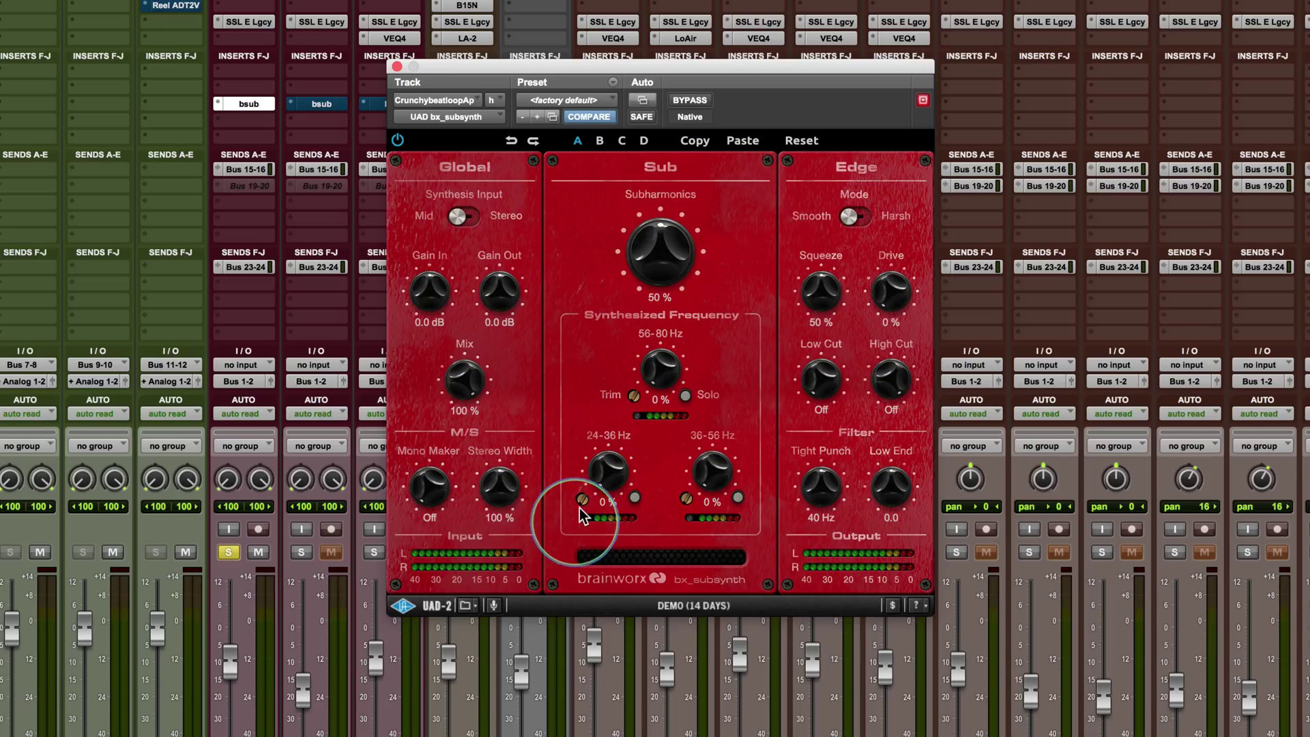
# - Start playback and adjust the Trim controls of the 24-36, 56-80 and 36-56 Hz bands
pyautogui.moveTo(579, 502)
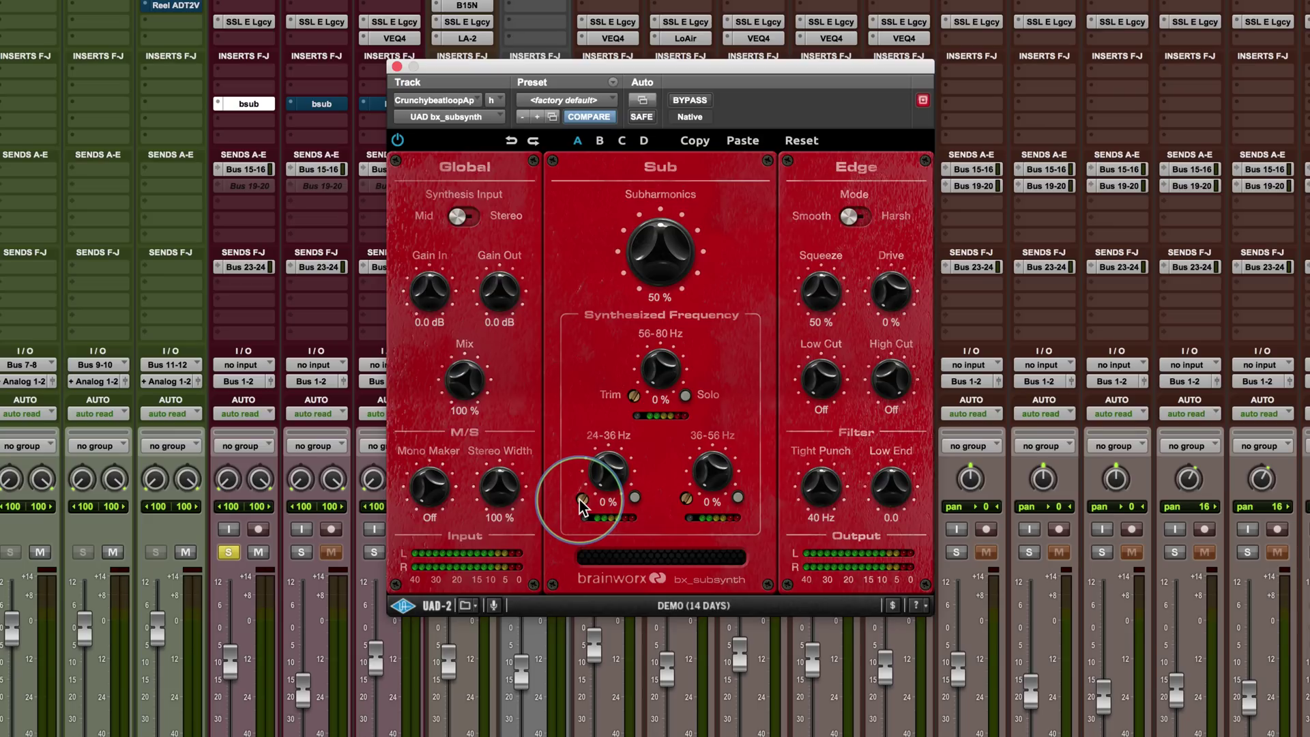
pyautogui.press('space')
pyautogui.moveTo(579, 500); pyautogui.dragTo(584, 463)
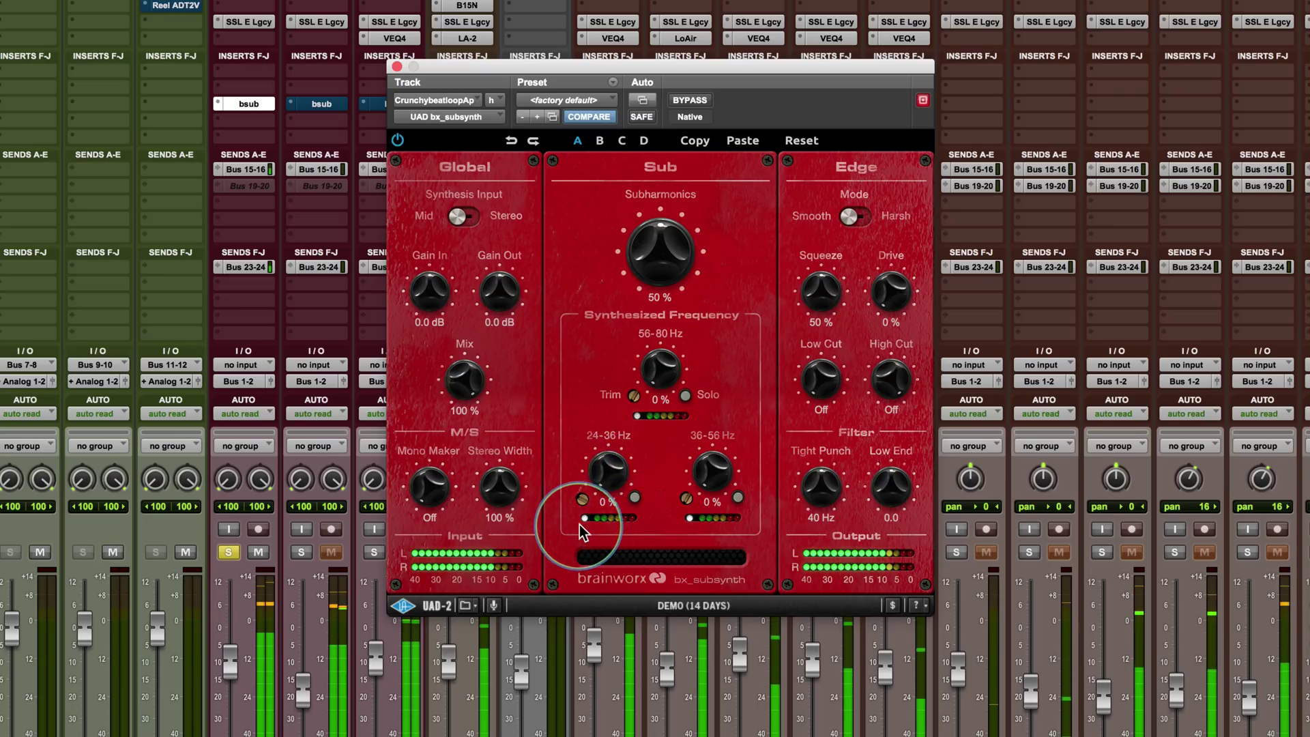
pyautogui.moveTo(637, 395); pyautogui.dragTo(632, 387)
pyautogui.moveTo(684, 505); pyautogui.dragTo(687, 493)
pyautogui.moveTo(584, 499); pyautogui.dragTo(582, 514)
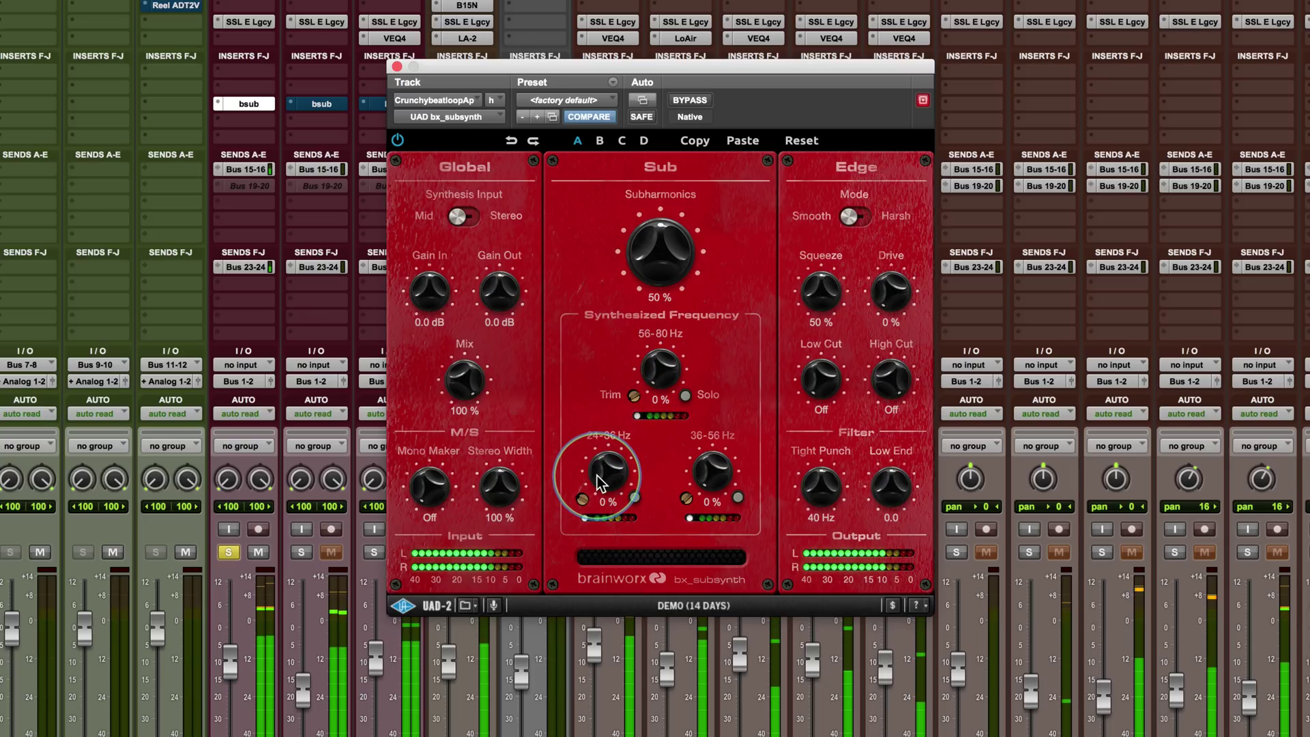
# - Set the 24-36 Hz band level to 42% and its Trim to about 13.6 dB
pyautogui.moveTo(596, 476); pyautogui.dragTo(599, 439)
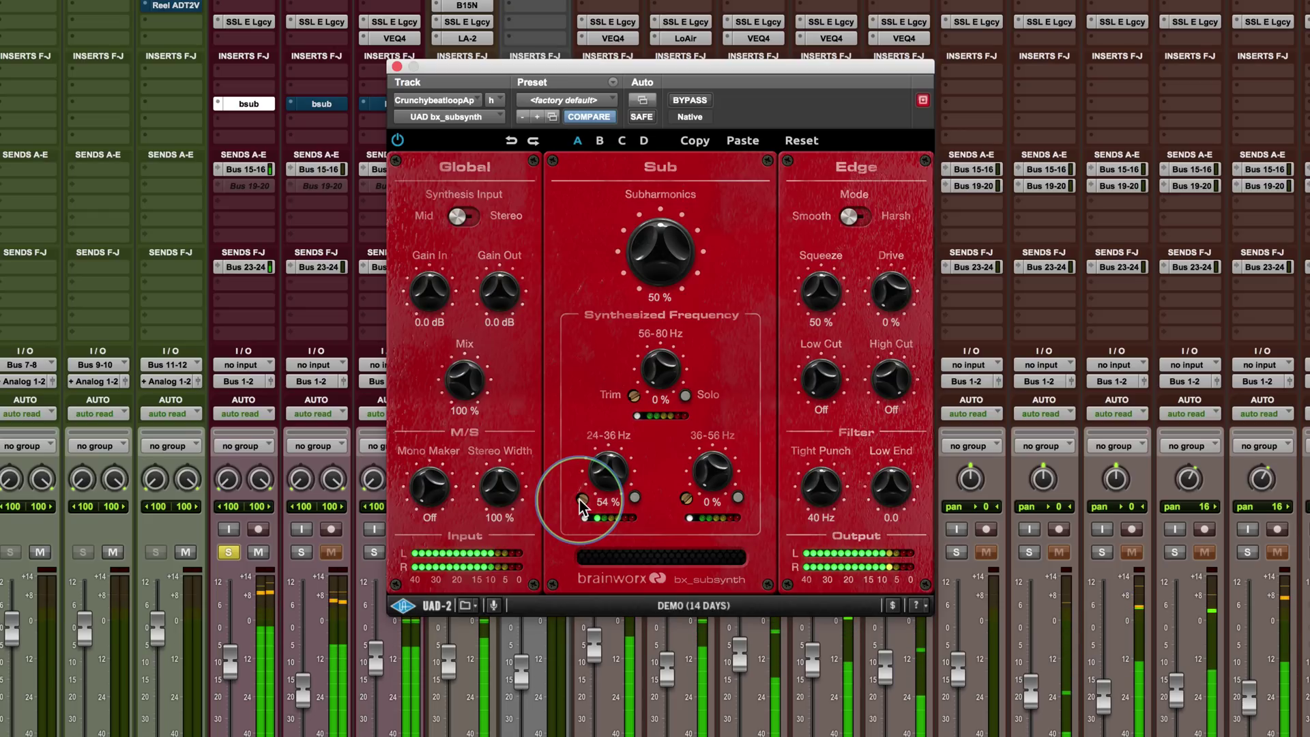
pyautogui.moveTo(579, 499)
pyautogui.mouseDown()
pyautogui.moveTo(580, 477)
pyautogui.moveTo(579, 502)
pyautogui.mouseUp()
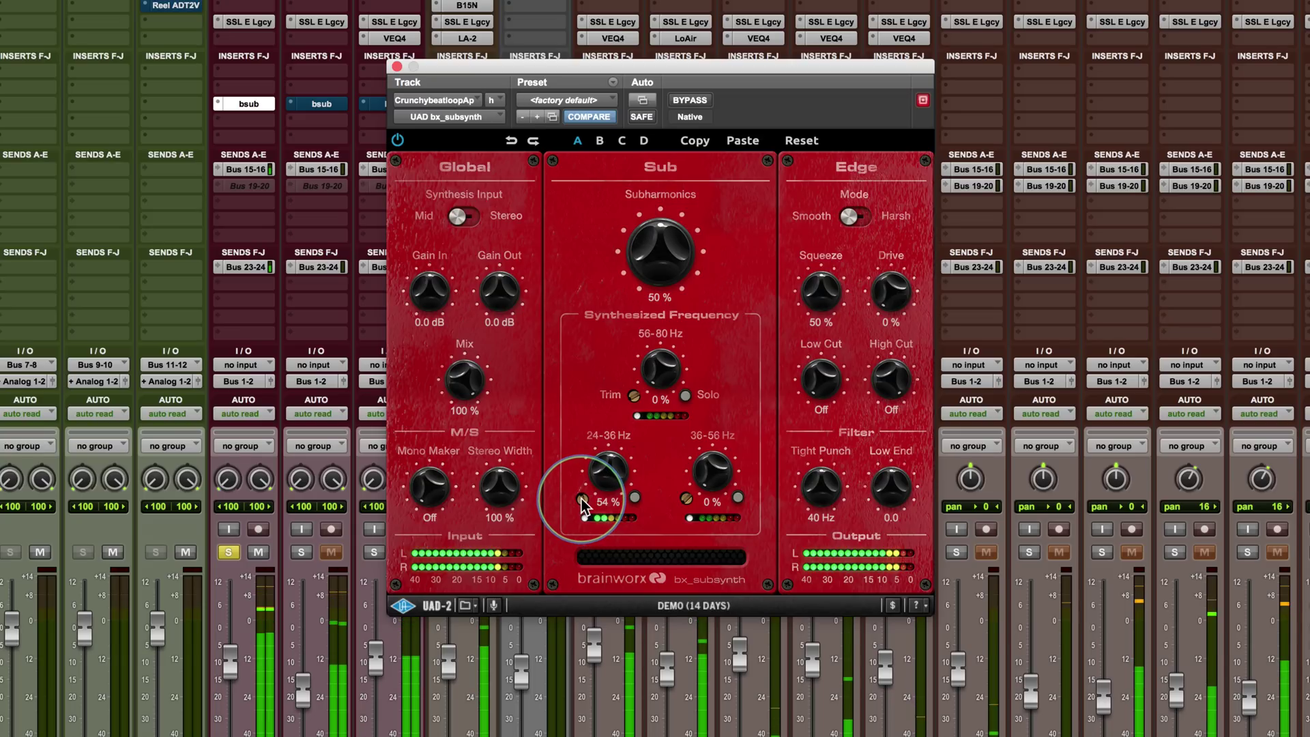
pyautogui.moveTo(582, 498)
pyautogui.mouseDown()
pyautogui.moveTo(584, 463)
pyautogui.moveTo(593, 489)
pyautogui.mouseUp()
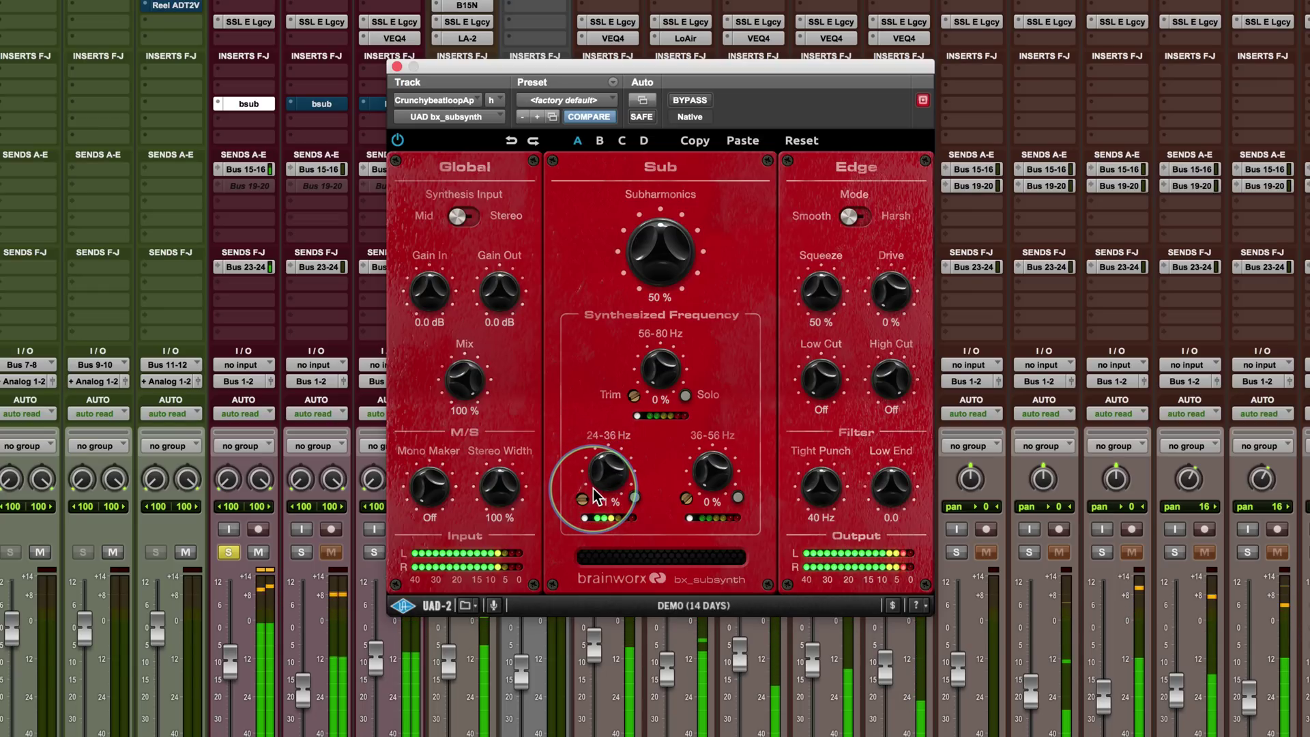
pyautogui.moveTo(592, 488); pyautogui.dragTo(579, 513)
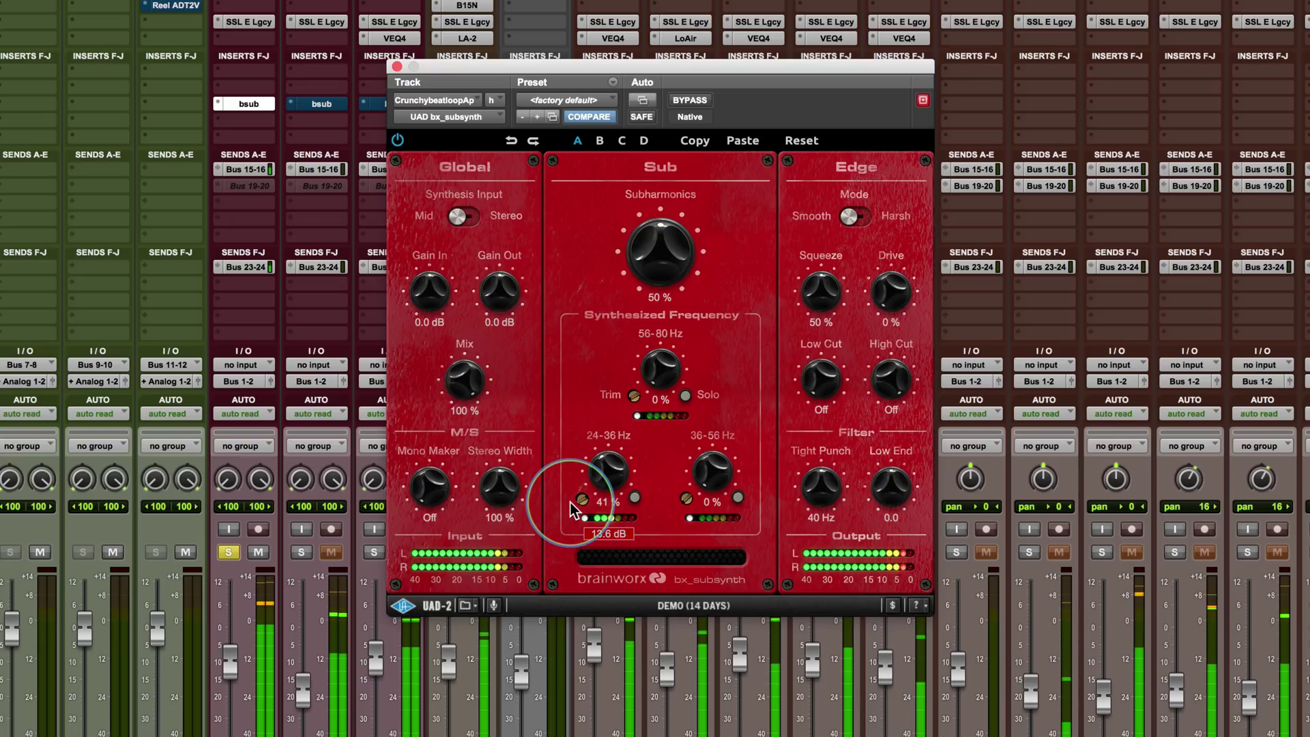
pyautogui.scroll(1, 599, 474)
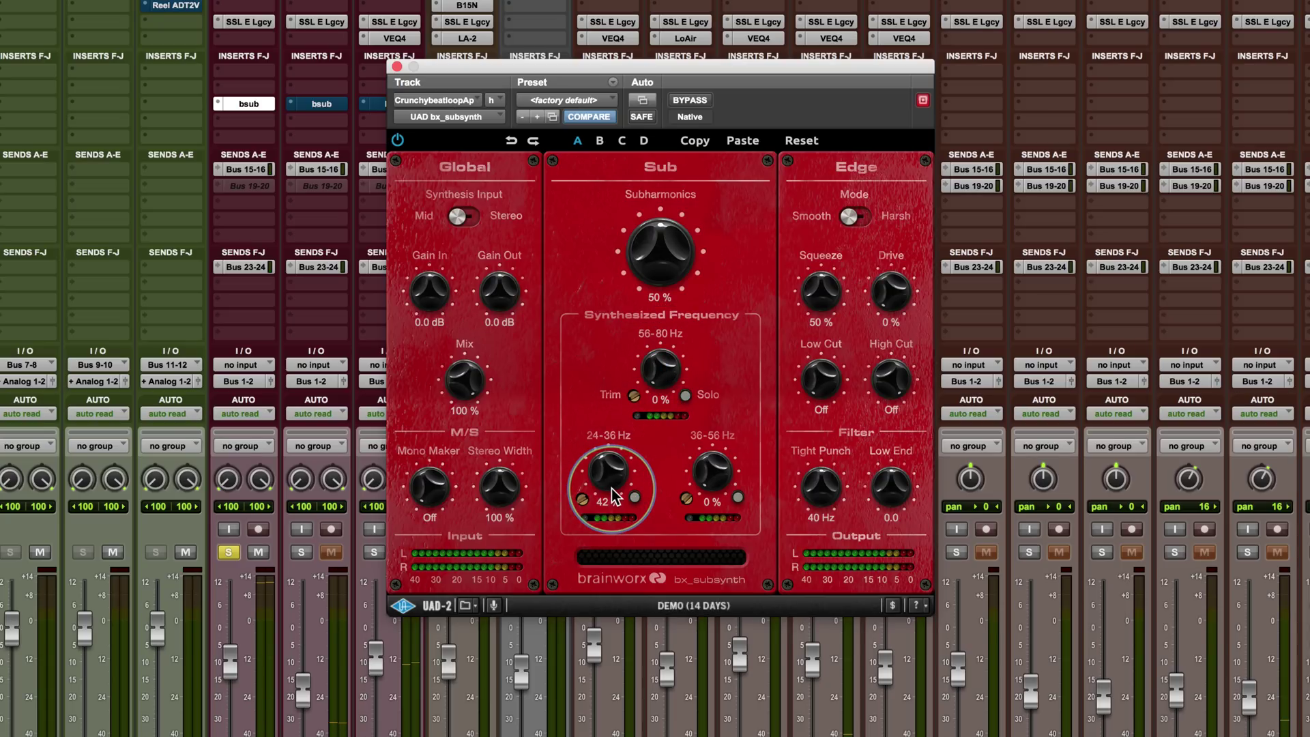
# - Solo the 36-56 Hz band, try it at 65% and 42% while adjusting its Trim, and return it to 0% unsoloed
pyautogui.click(685, 396)
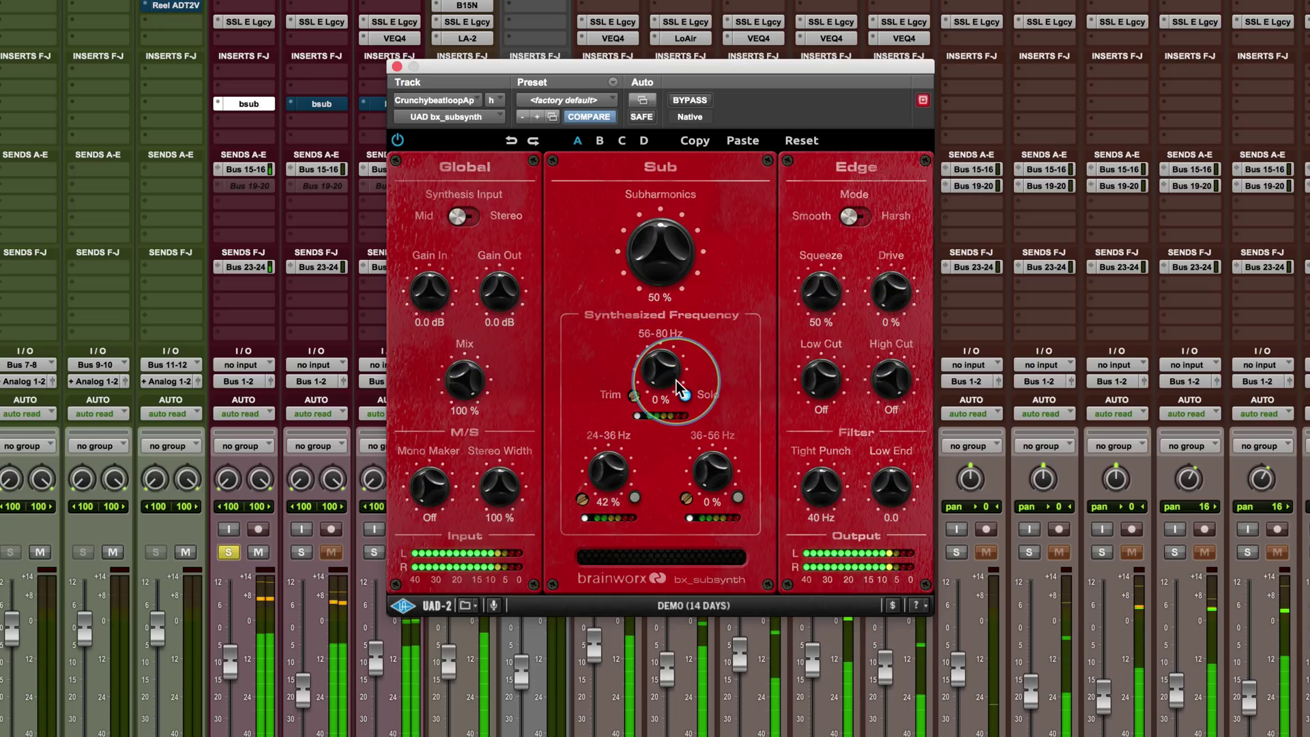
pyautogui.click(738, 498)
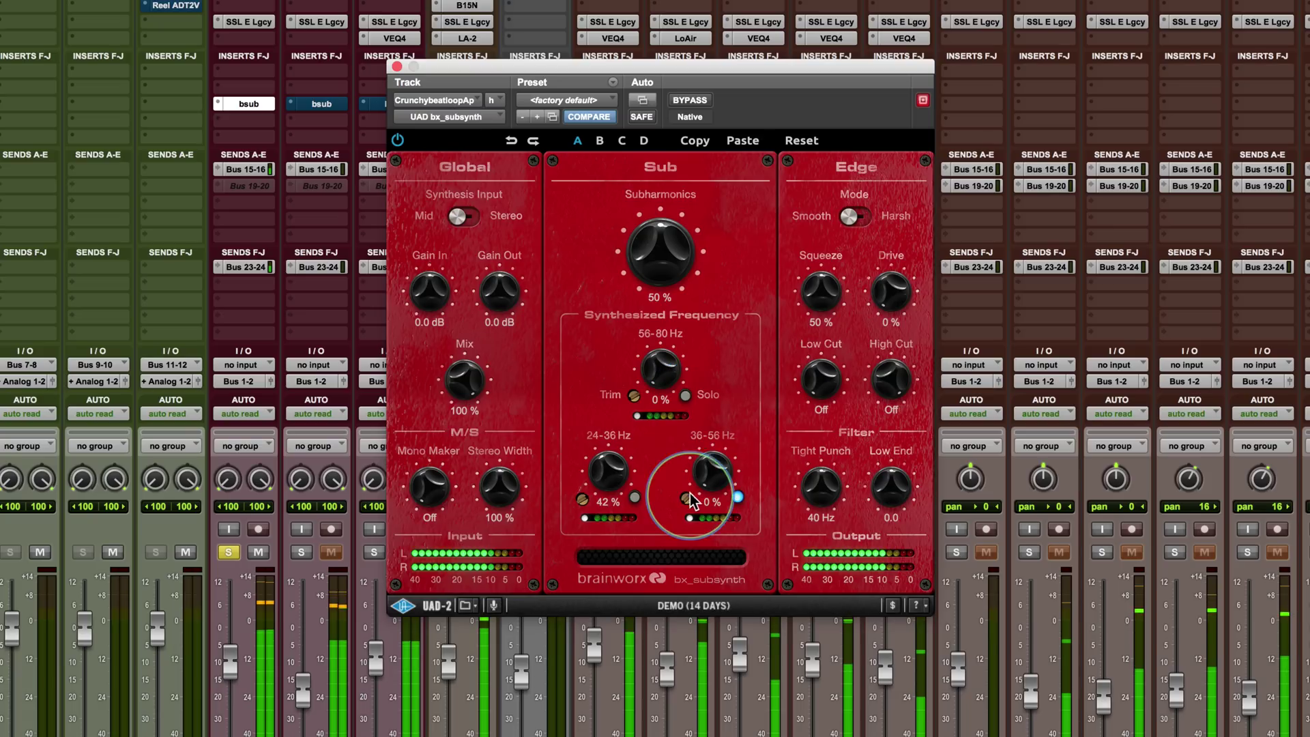
pyautogui.moveTo(709, 478); pyautogui.dragTo(702, 372)
pyautogui.moveTo(677, 498); pyautogui.dragTo(714, 517)
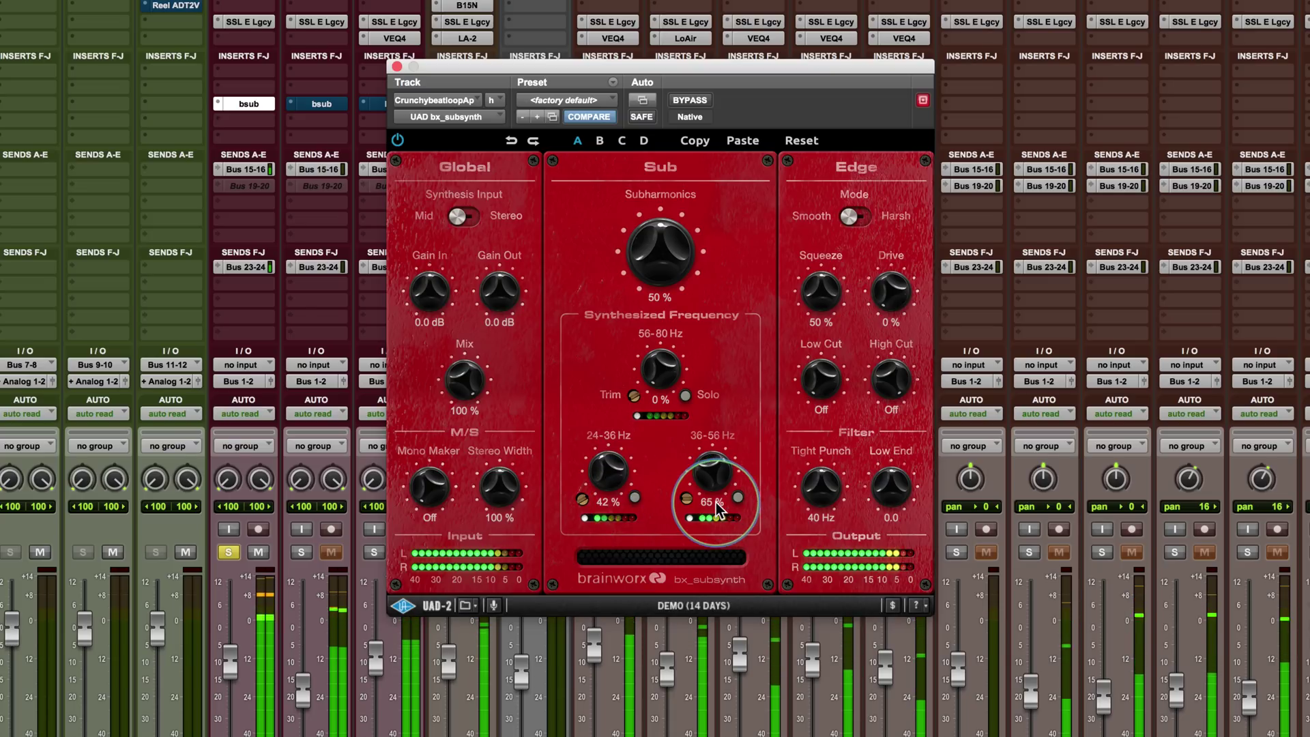
pyautogui.moveTo(703, 484); pyautogui.dragTo(707, 515)
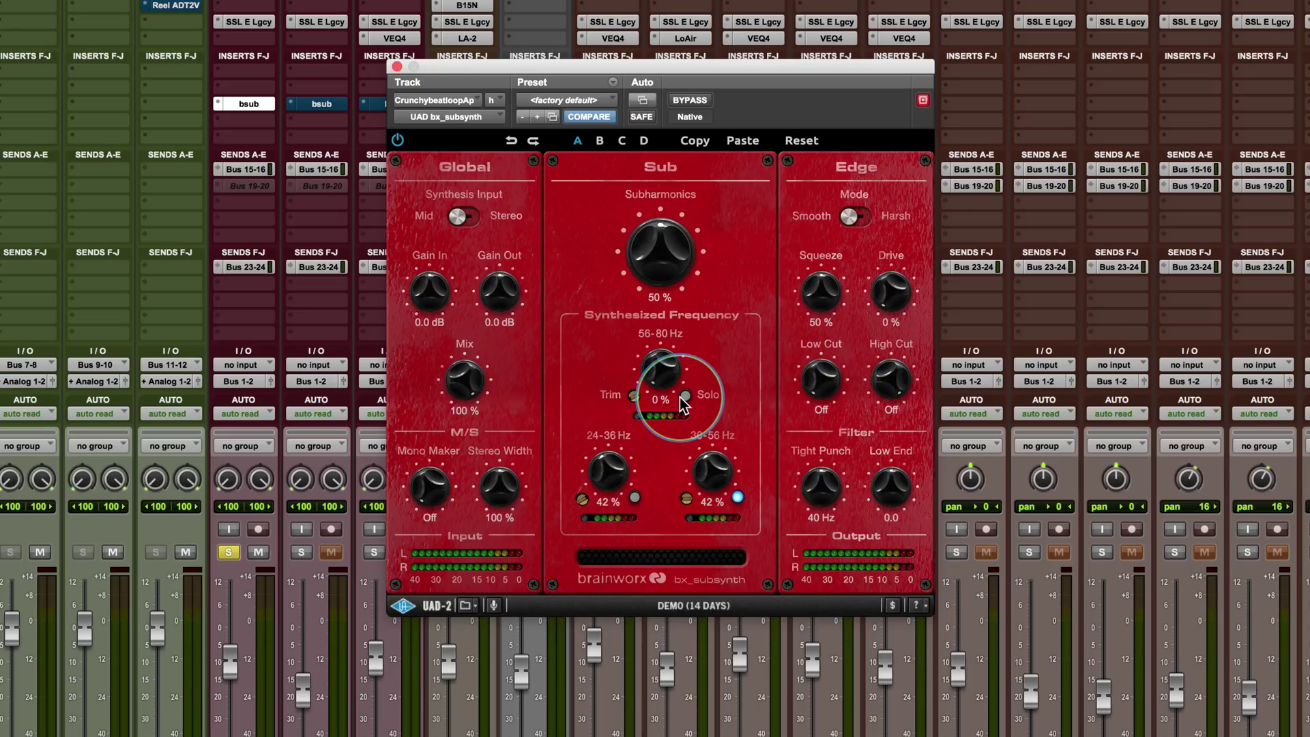
pyautogui.click(738, 498)
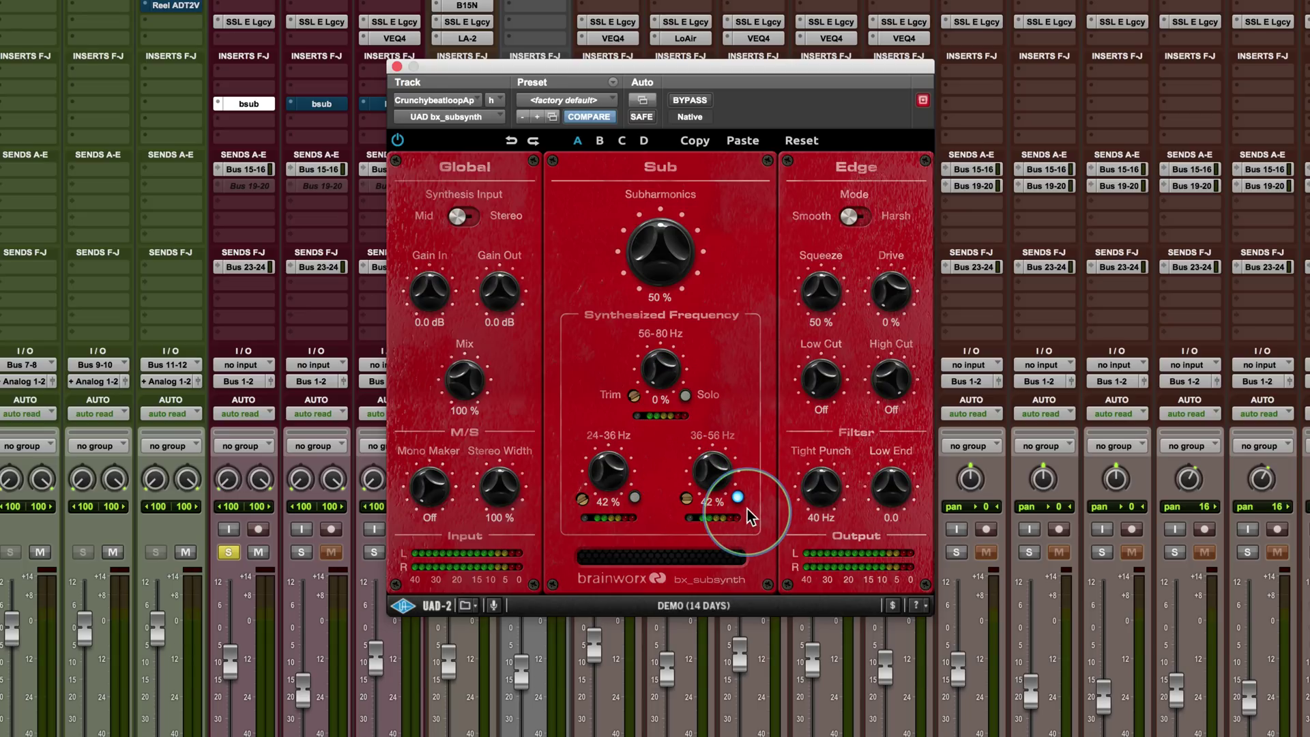
pyautogui.moveTo(711, 470); pyautogui.dragTo(690, 610)
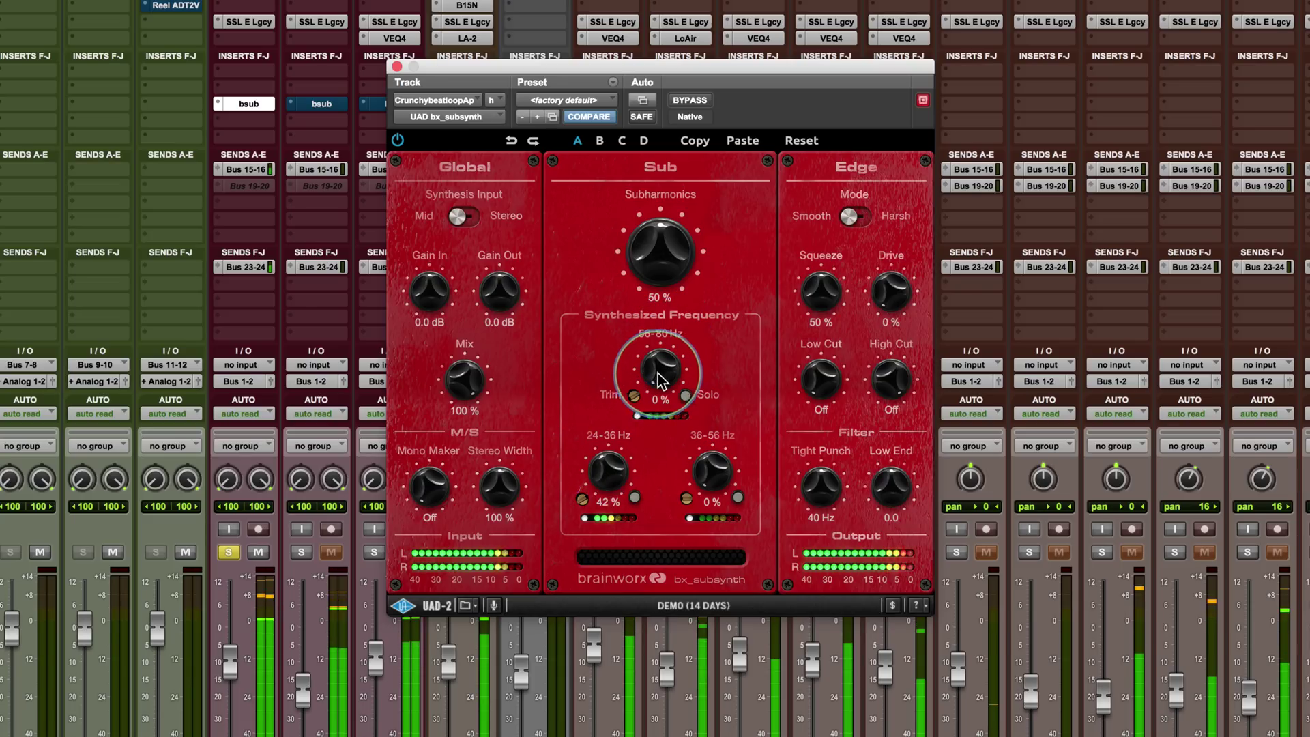
# - Solo the 56-80 Hz band, adjust its Trim, set its level to 67%, and unsolo it
pyautogui.click(685, 396)
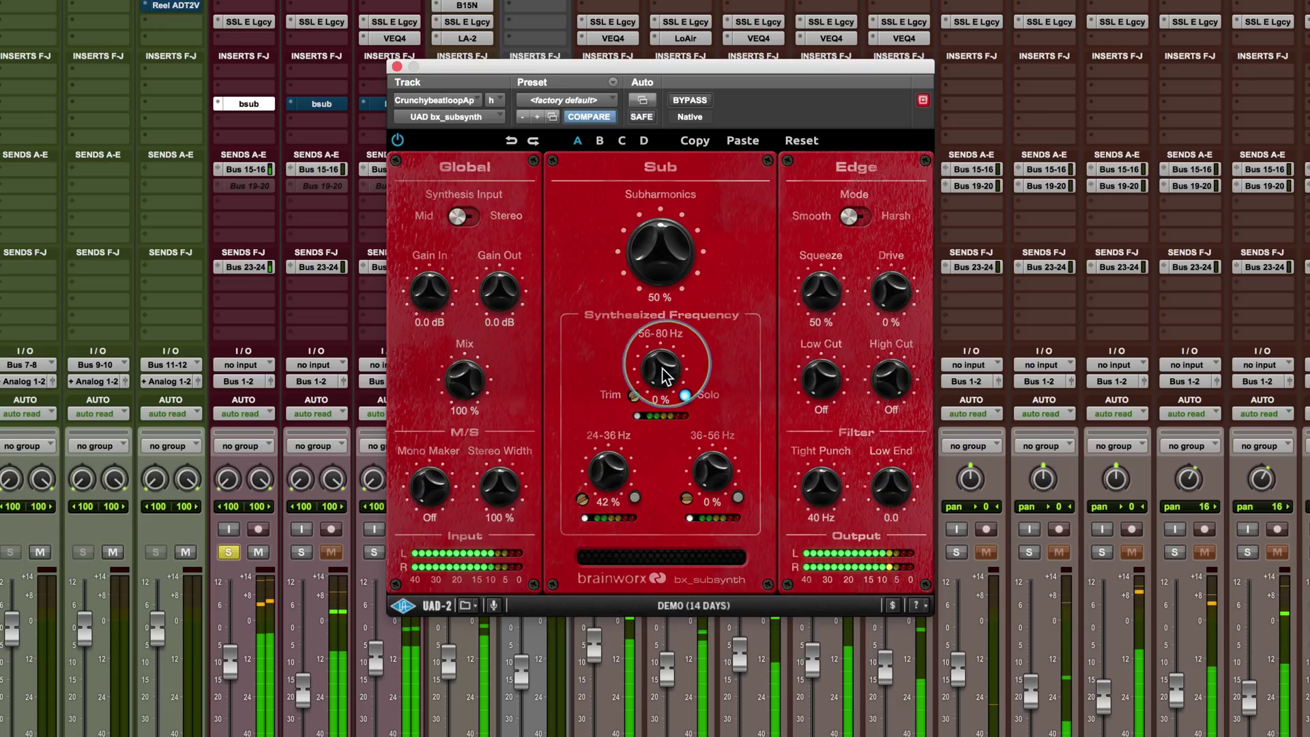
pyautogui.moveTo(656, 358); pyautogui.dragTo(662, 258)
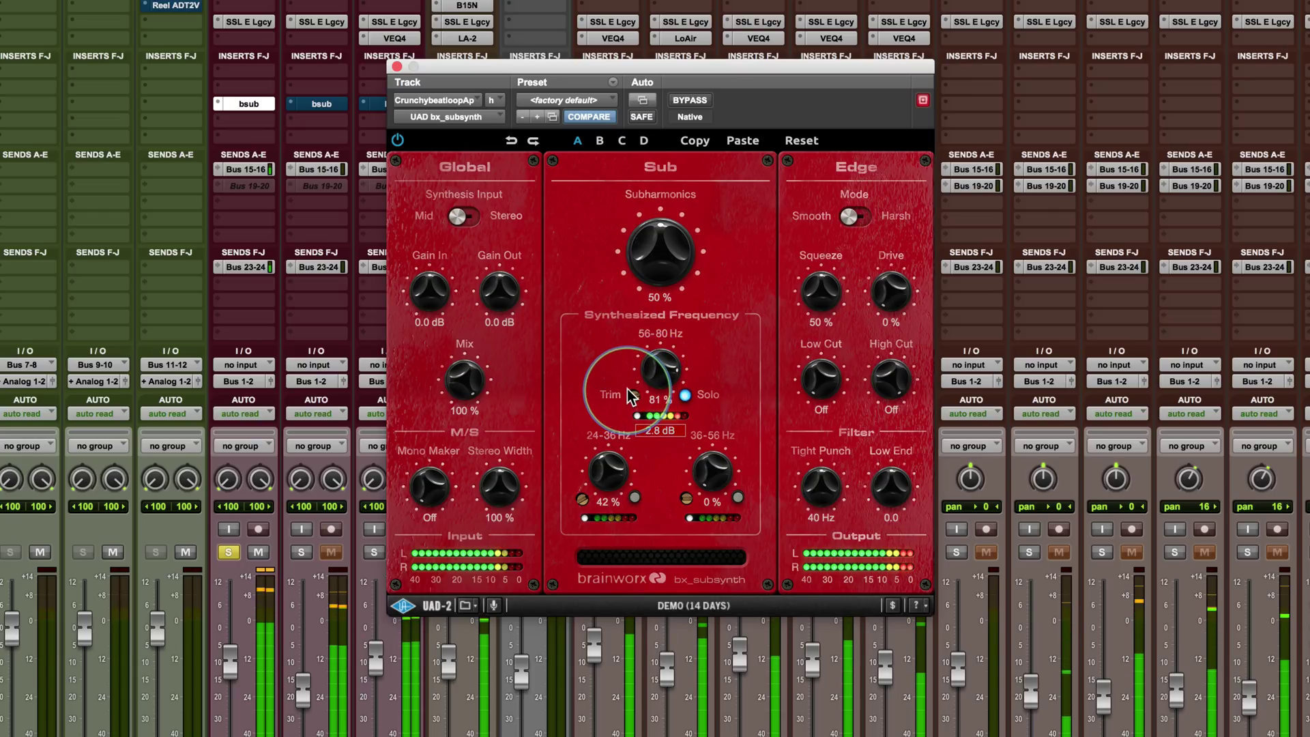
pyautogui.moveTo(629, 399); pyautogui.dragTo(628, 381)
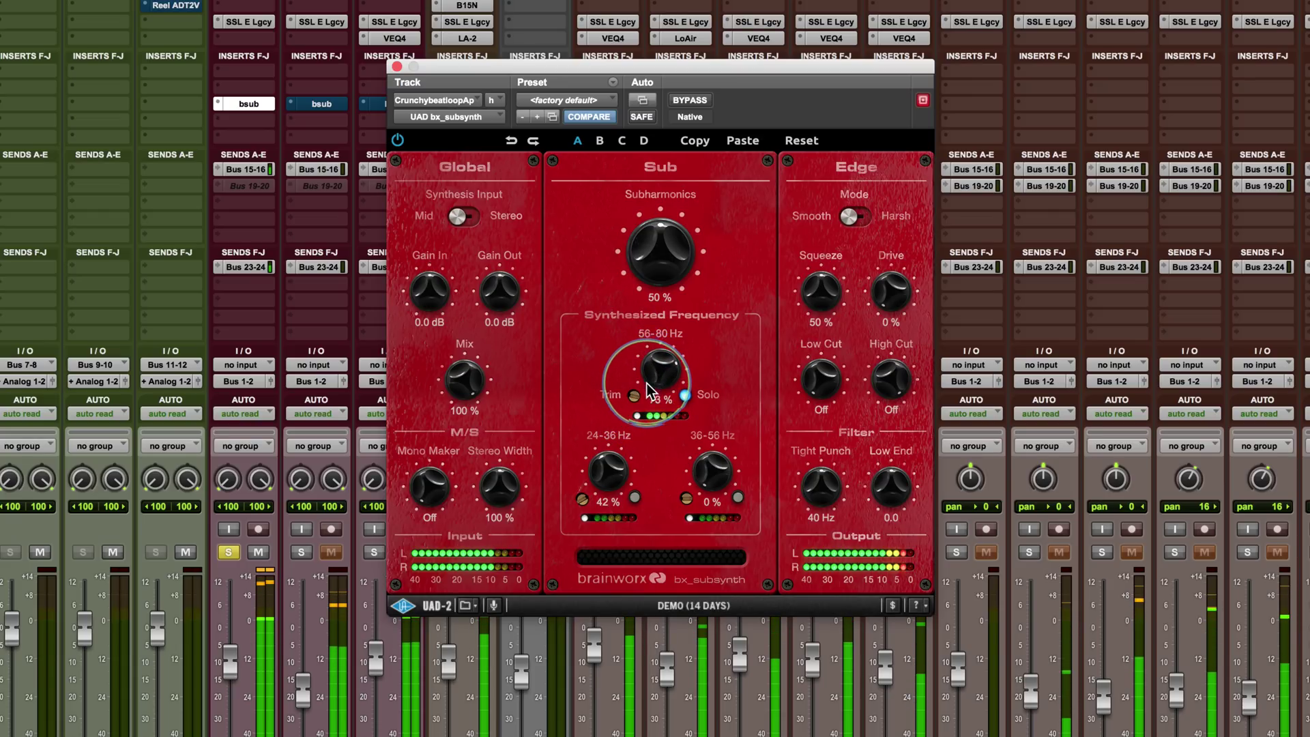
pyautogui.moveTo(647, 385); pyautogui.dragTo(662, 346)
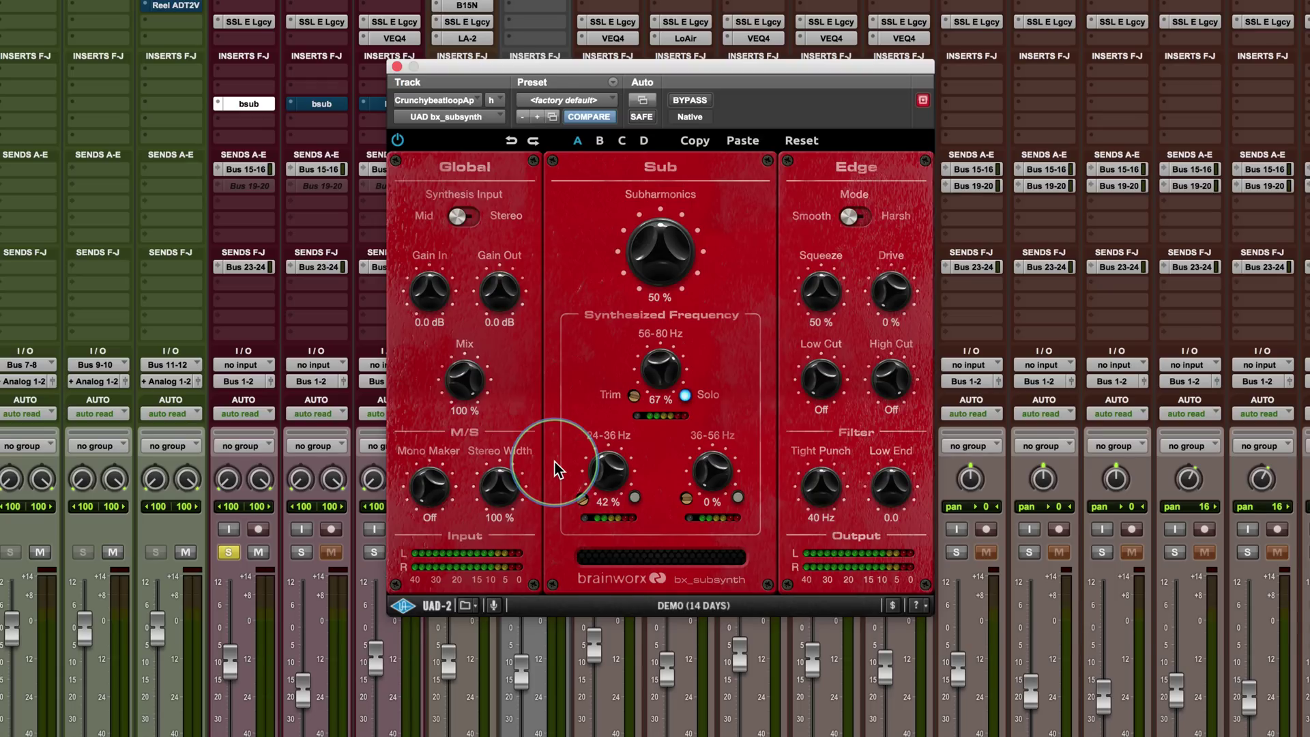
pyautogui.click(686, 396)
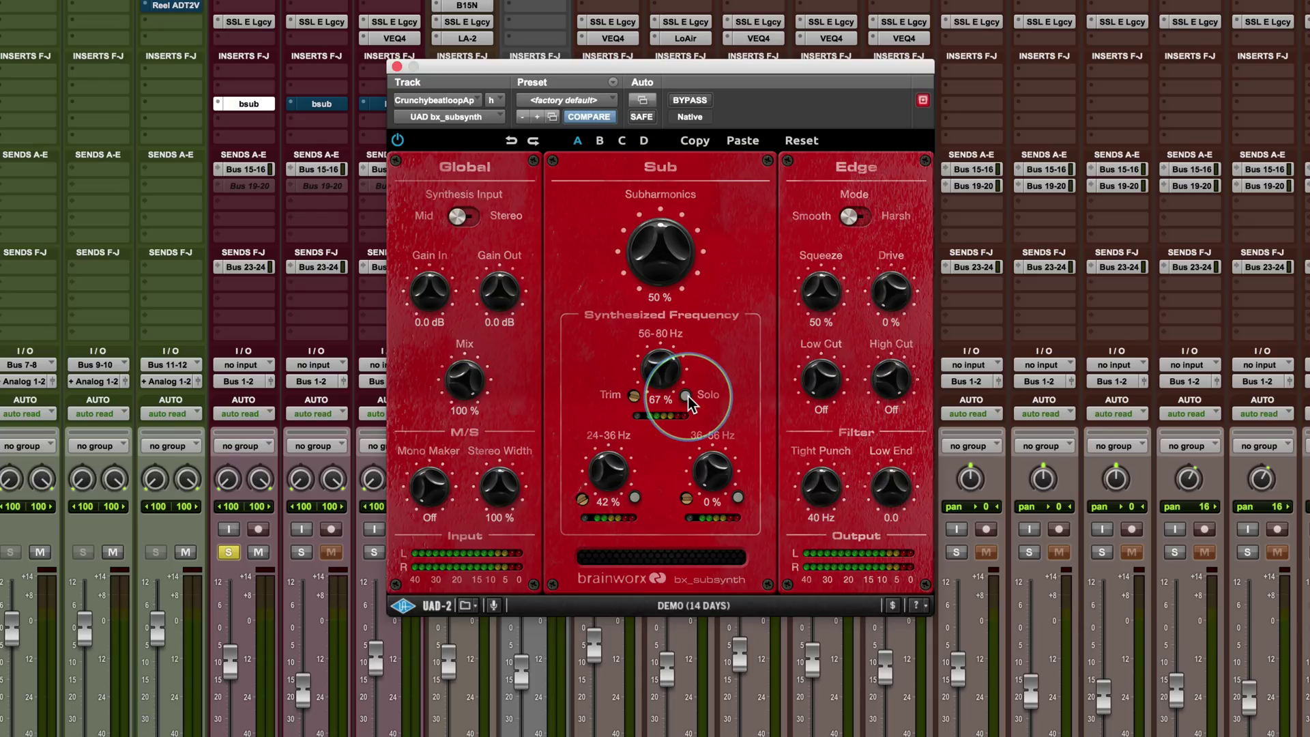
pyautogui.click(686, 396)
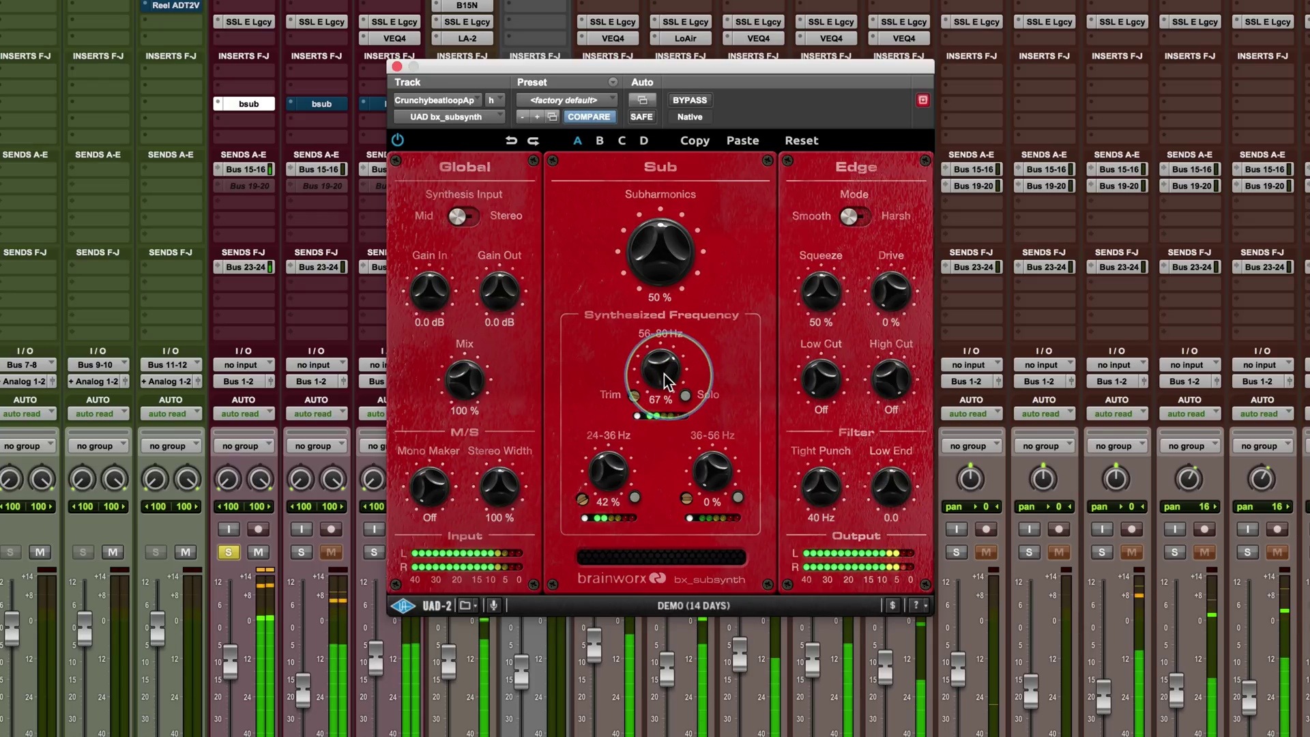
# - Lower the 56-80 Hz band to 39%, briefly soloing the 24-36 Hz and 56-80 Hz bands to compare them
pyautogui.moveTo(657, 372); pyautogui.dragTo(640, 395)
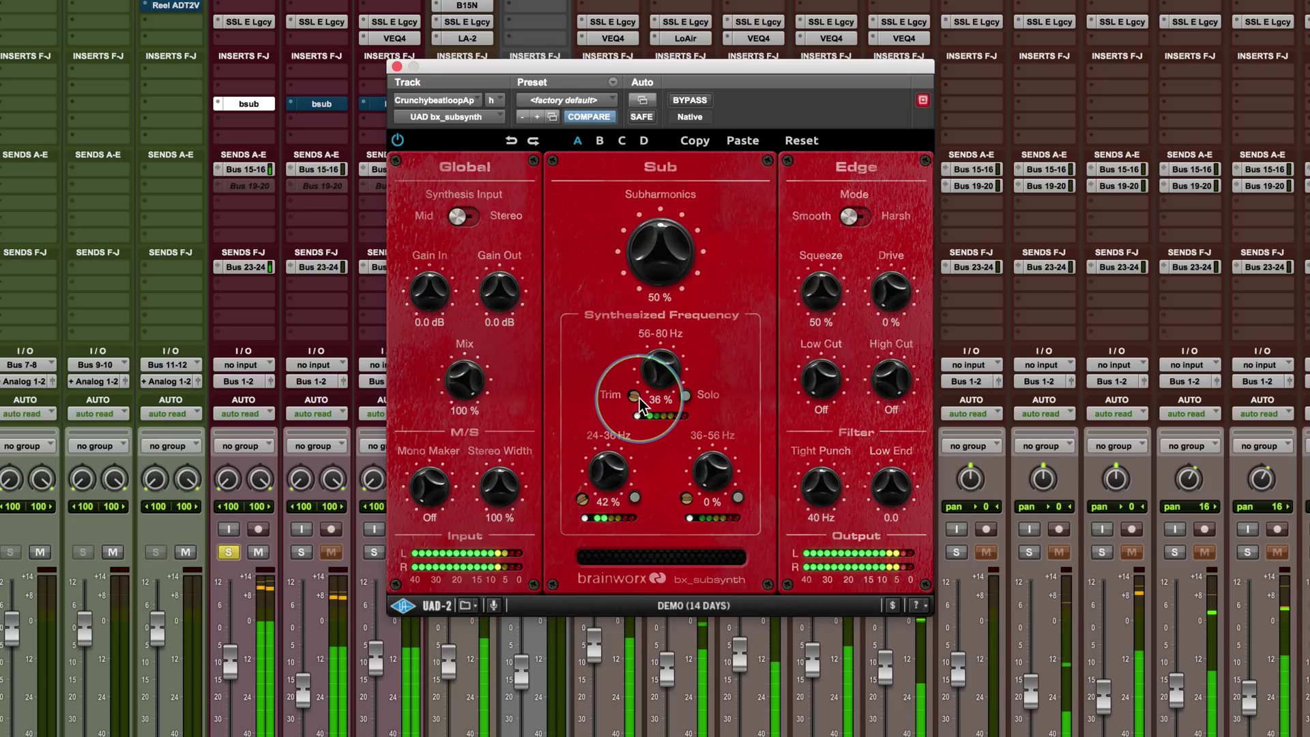
pyautogui.click(635, 497)
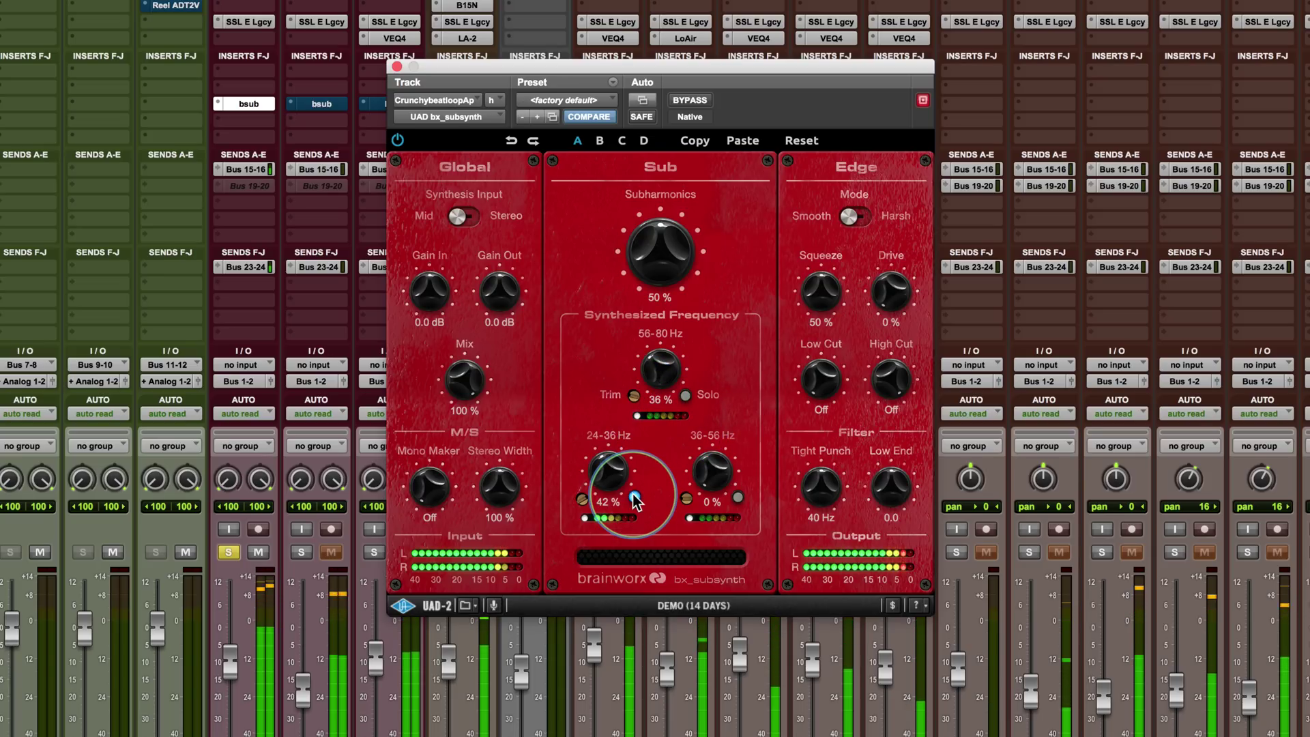
pyautogui.click(685, 395)
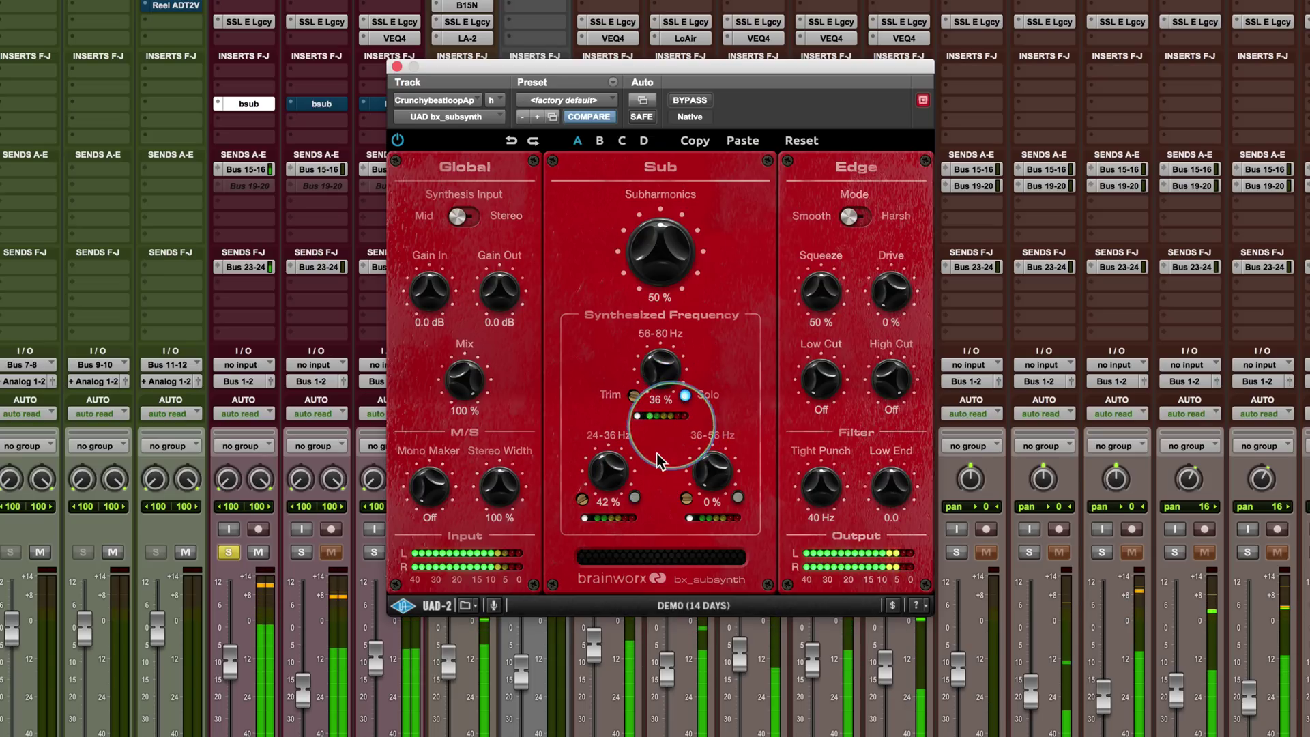
pyautogui.moveTo(662, 375); pyautogui.dragTo(654, 366)
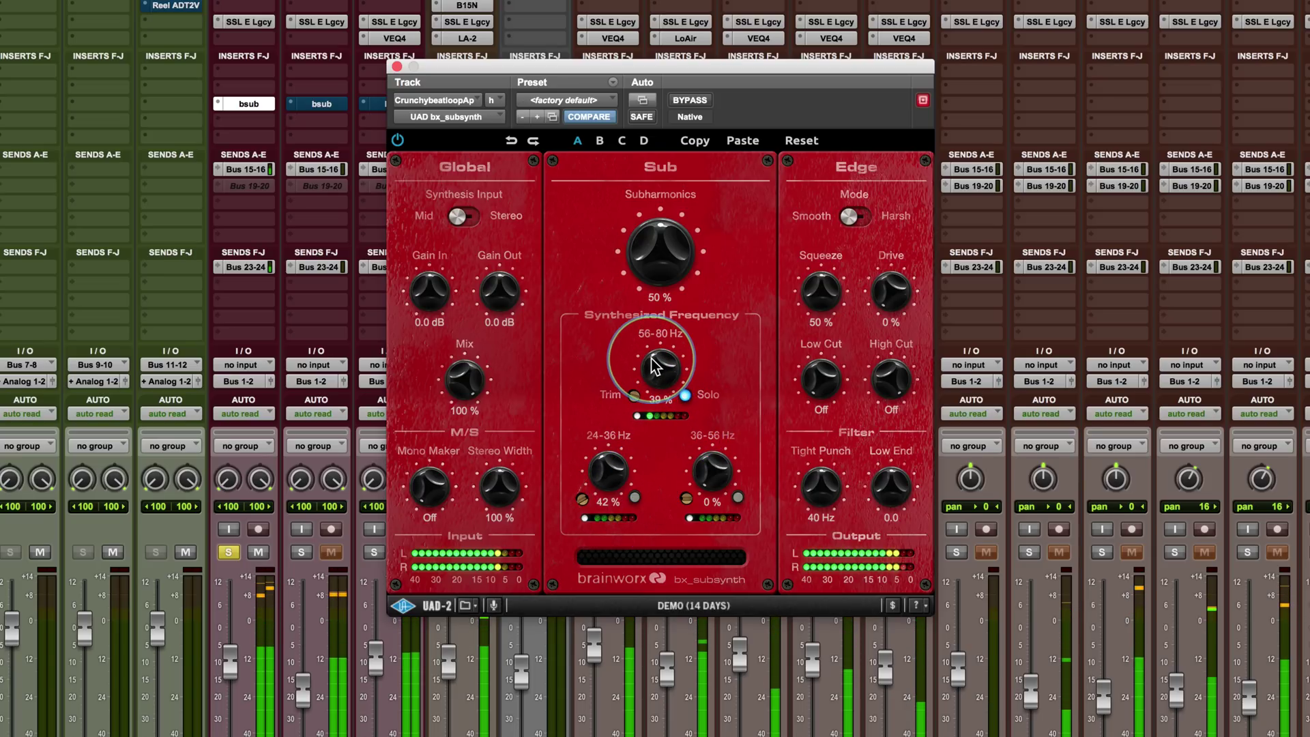
pyautogui.click(685, 394)
# - Take Subharmonics down to 0% and back up, and set the 24-36 Hz band to 40% and the 56-80 Hz band to 38%
pyautogui.moveTo(652, 225); pyautogui.dragTo(610, 547)
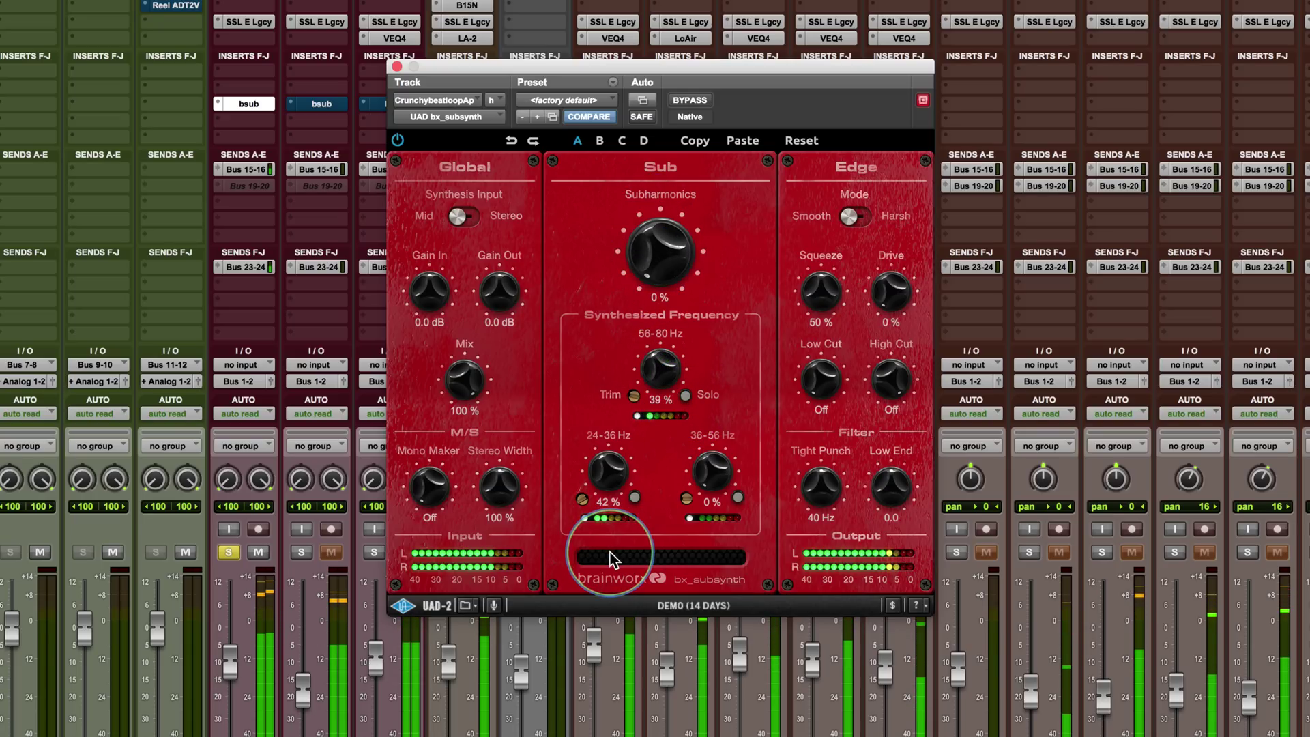
pyautogui.moveTo(621, 267); pyautogui.dragTo(642, 236)
pyautogui.moveTo(602, 466); pyautogui.dragTo(601, 470)
pyautogui.moveTo(657, 367); pyautogui.dragTo(652, 374)
# - Set Subharmonics to 41%, compare with the plug-in switched off and on, and lower Subharmonics to 38%
pyautogui.moveTo(643, 249)
pyautogui.mouseDown()
pyautogui.moveTo(636, 267)
pyautogui.moveTo(637, 217)
pyautogui.moveTo(646, 272)
pyautogui.mouseUp()
pyautogui.moveTo(890, 492); pyautogui.dragTo(889, 487)
pyautogui.click(642, 261)
pyautogui.moveTo(643, 261); pyautogui.dragTo(643, 260)
pyautogui.click(399, 141)
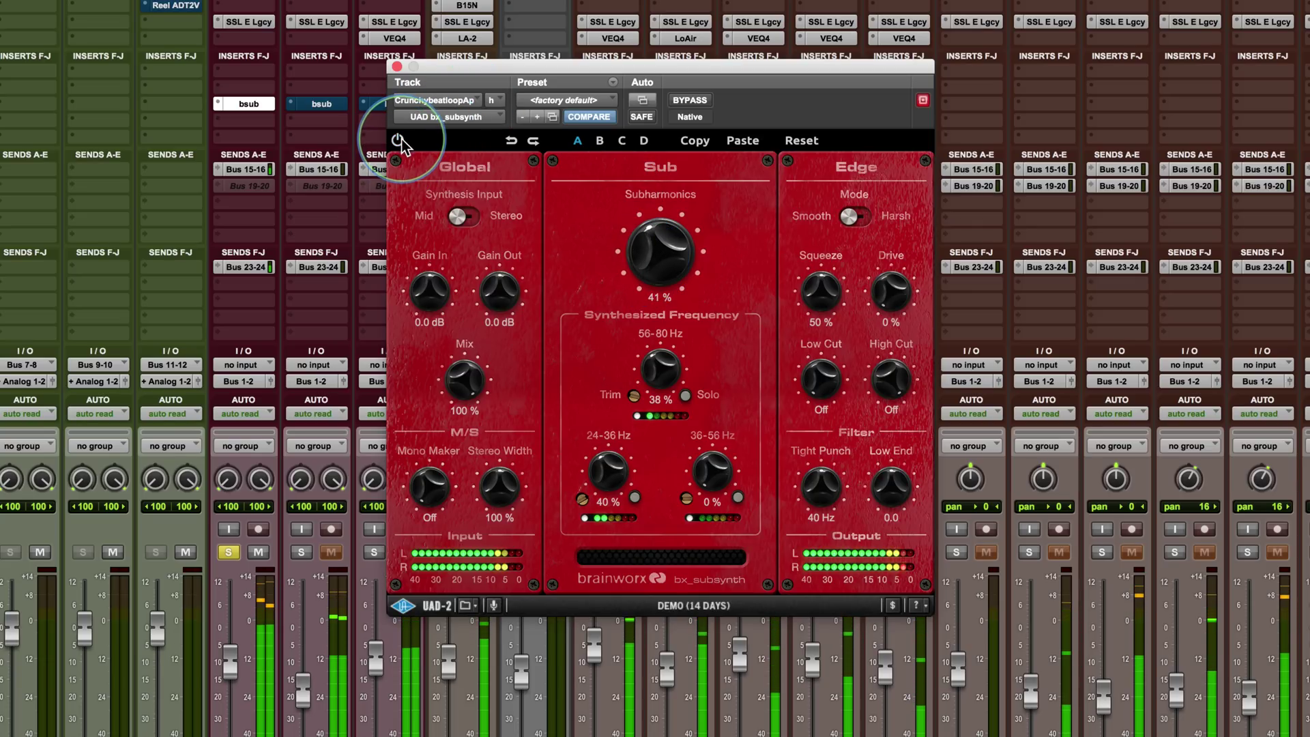
pyautogui.click(399, 141)
pyautogui.moveTo(639, 258); pyautogui.dragTo(631, 260)
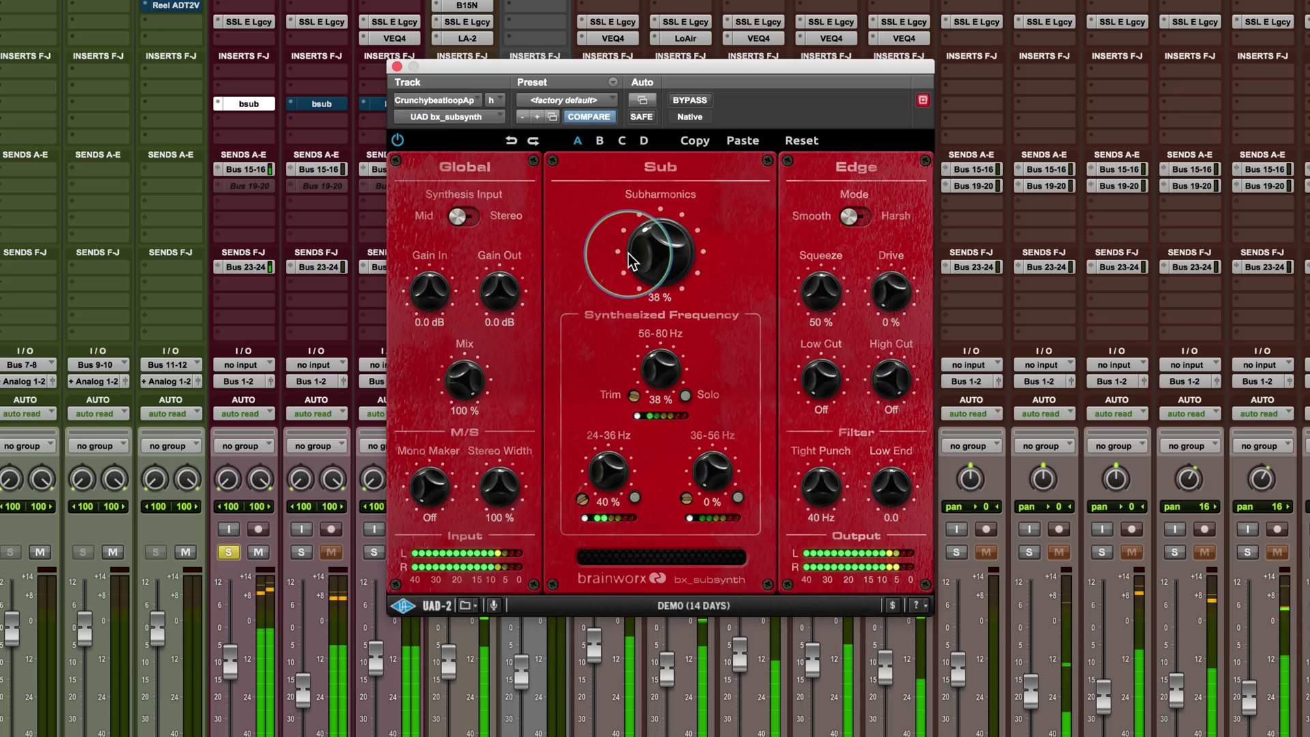
pyautogui.click(444, 390)
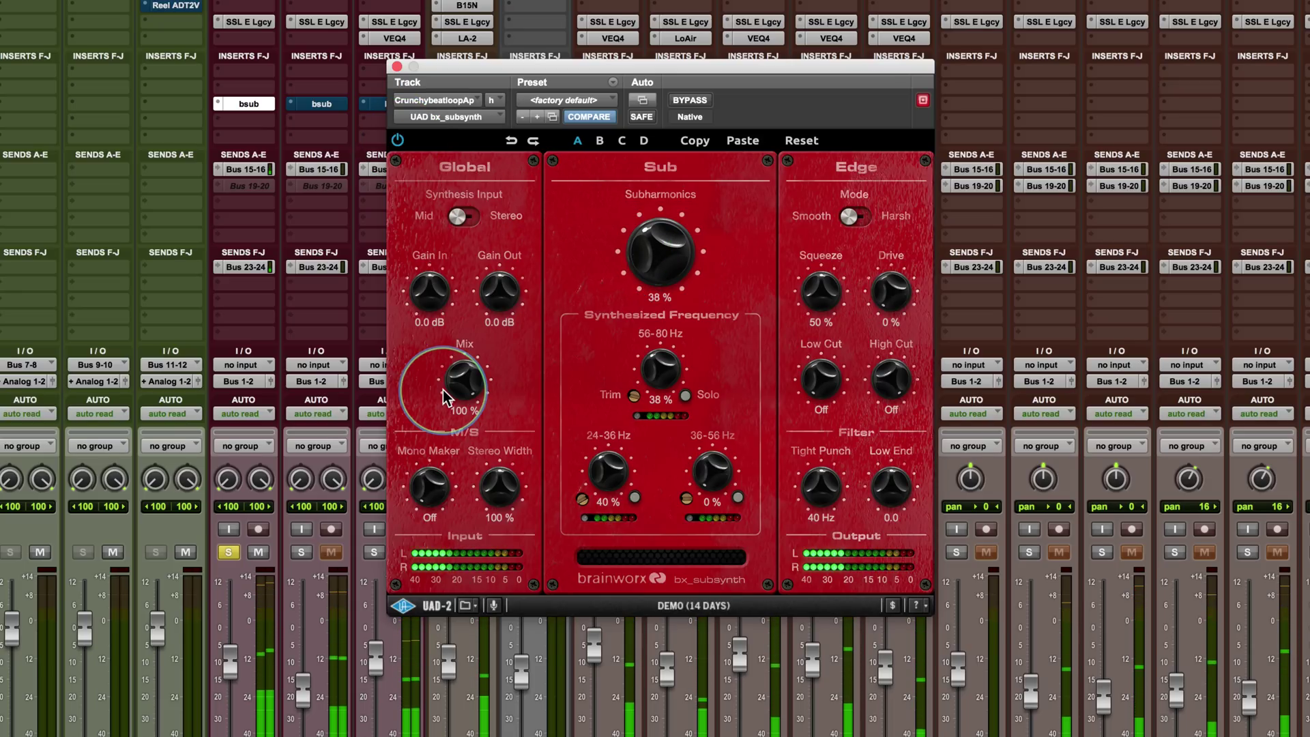
# - Compare the Stereo and Mid synthesis inputs without and with Mono Maker at 216 Hz, and return to Mid with Mono Maker off
pyautogui.click(467, 218)
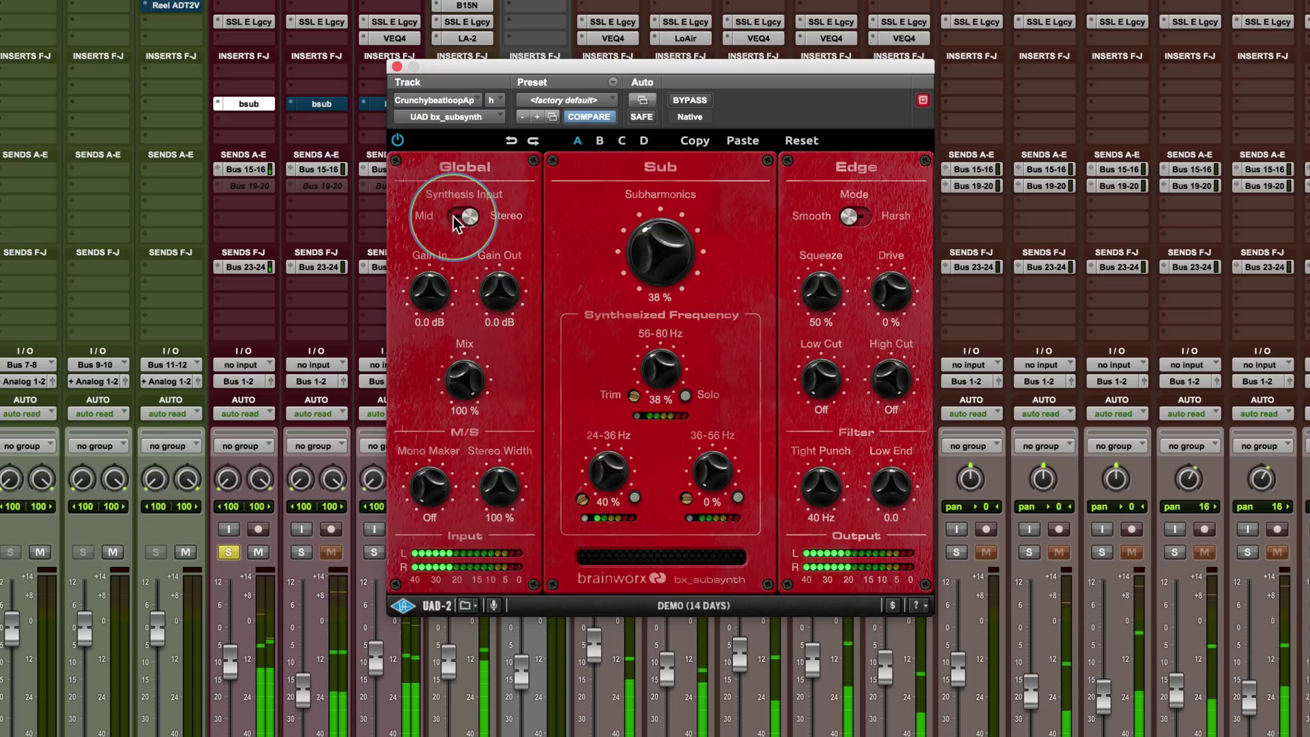
pyautogui.click(457, 220)
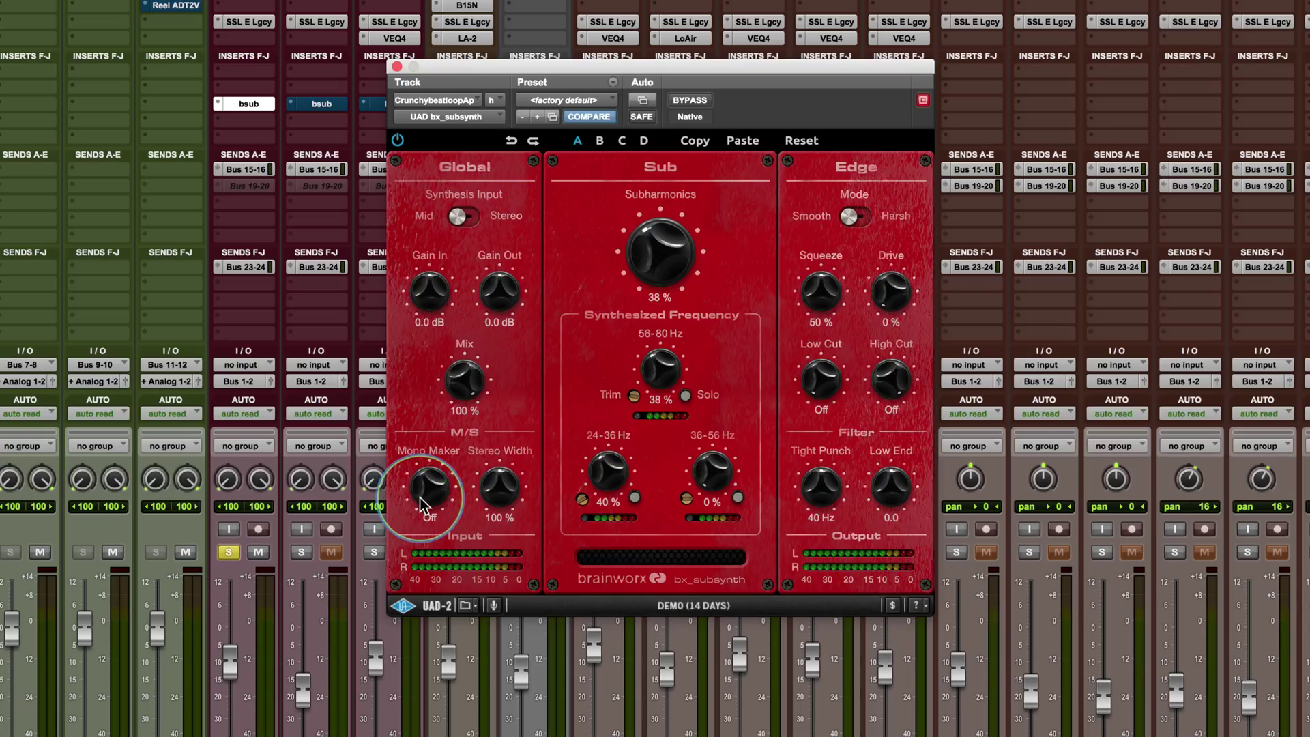
pyautogui.moveTo(419, 497); pyautogui.dragTo(406, 432)
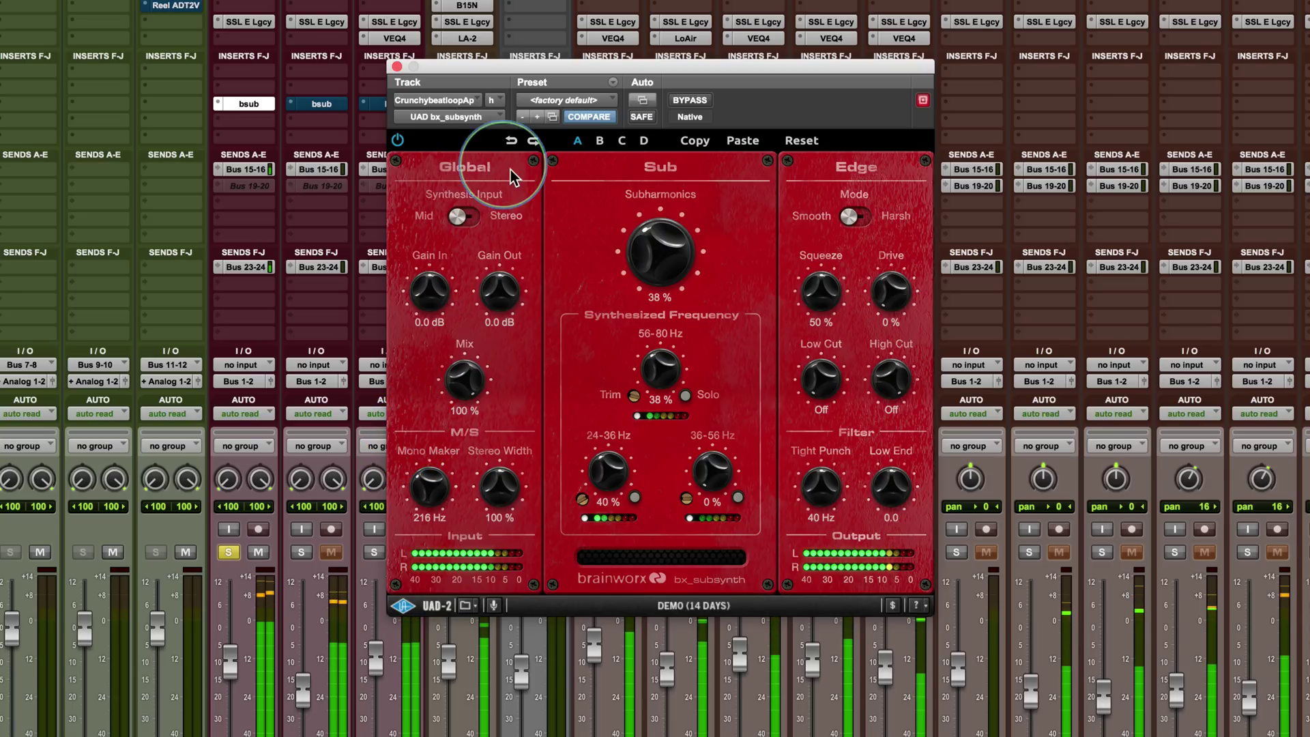
pyautogui.click(470, 217)
pyautogui.click(473, 217)
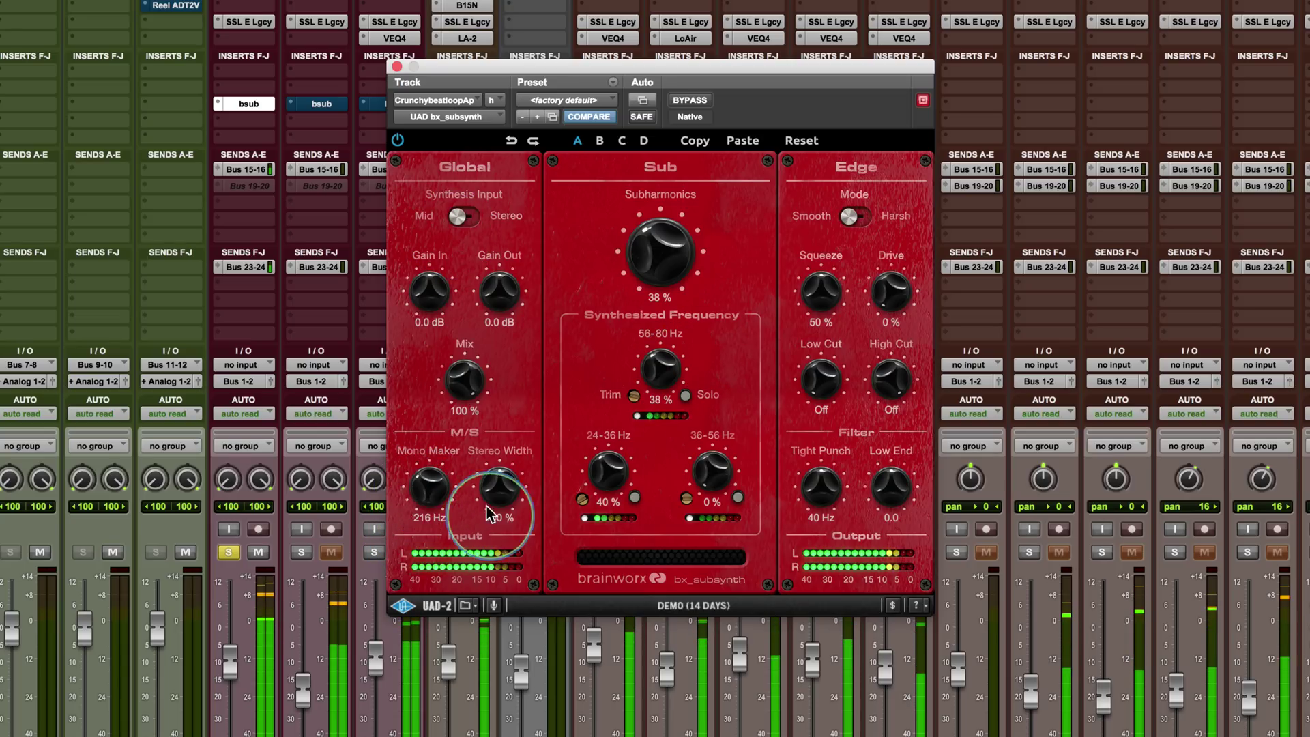
pyautogui.moveTo(427, 502); pyautogui.dragTo(430, 628)
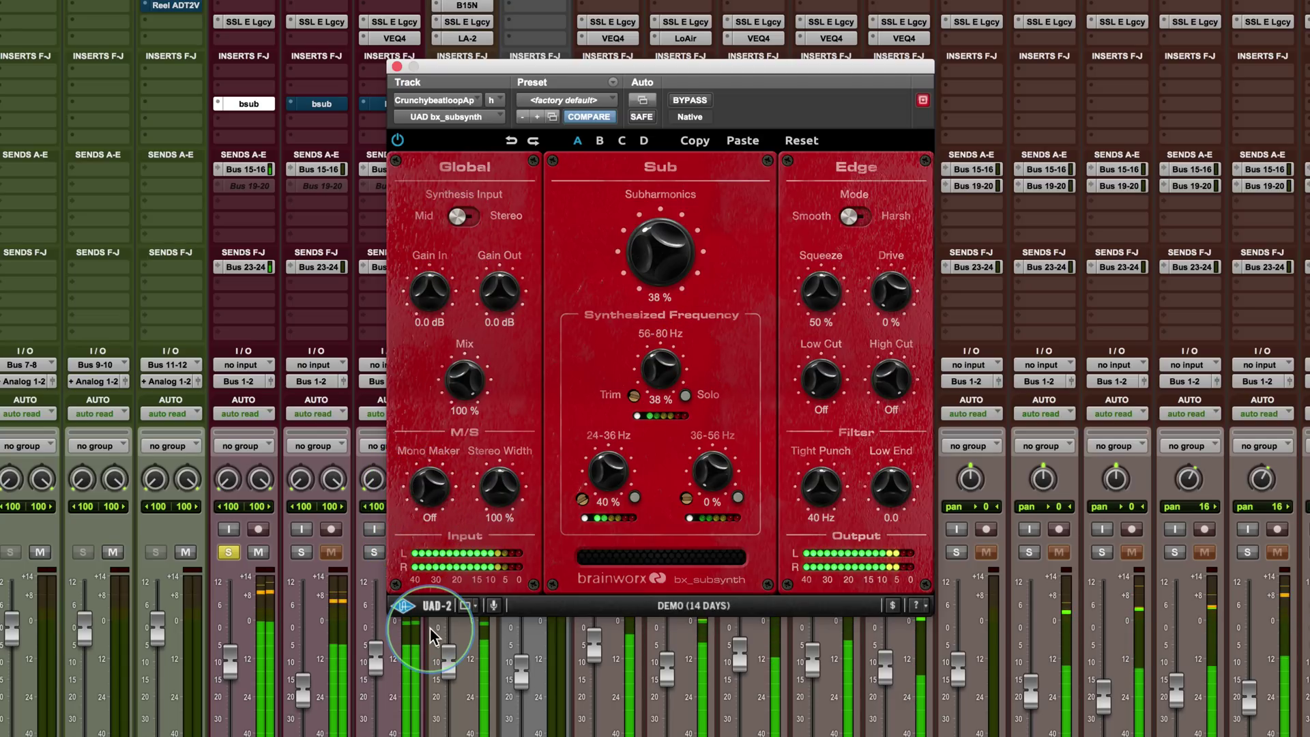
# - Set Stereo Width to 177% and Mono Maker to 212 Hz, and compare with the plug-in switched off and on
pyautogui.moveTo(490, 494); pyautogui.dragTo(469, 412)
pyautogui.moveTo(431, 483); pyautogui.dragTo(481, 510)
pyautogui.click(399, 140)
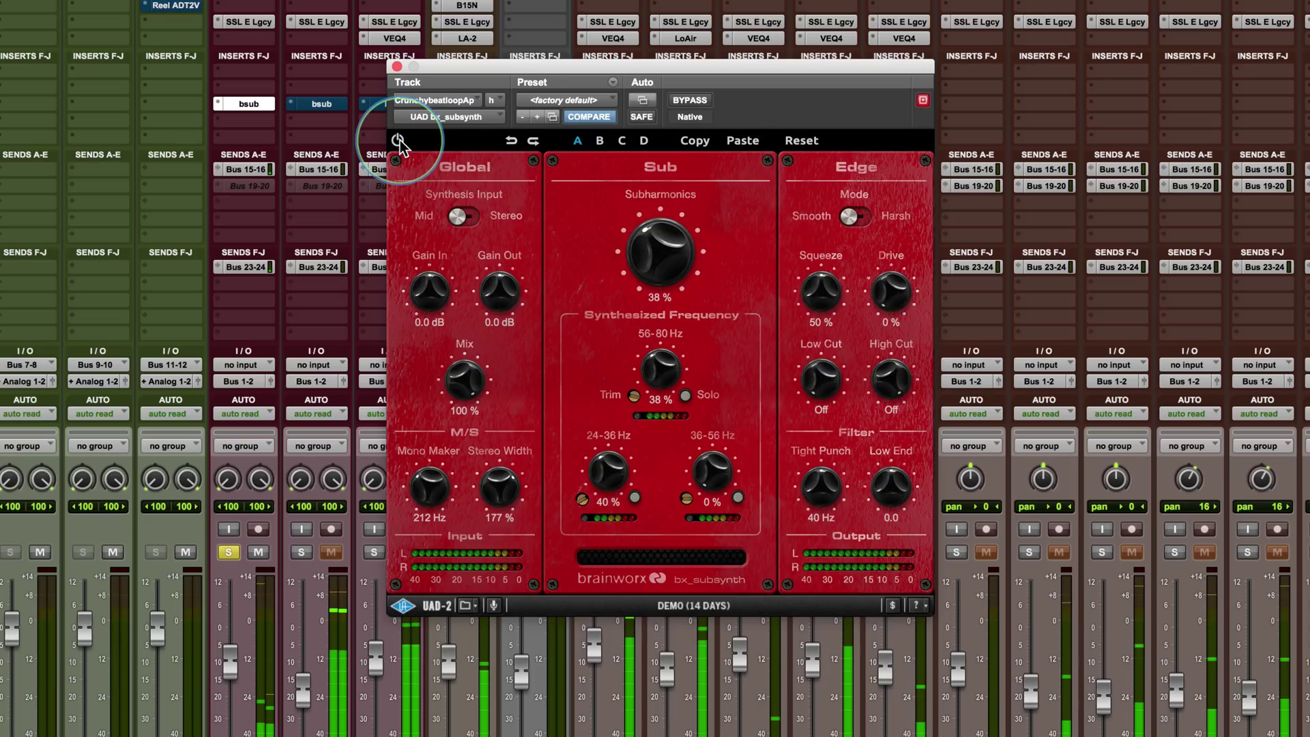
pyautogui.click(399, 142)
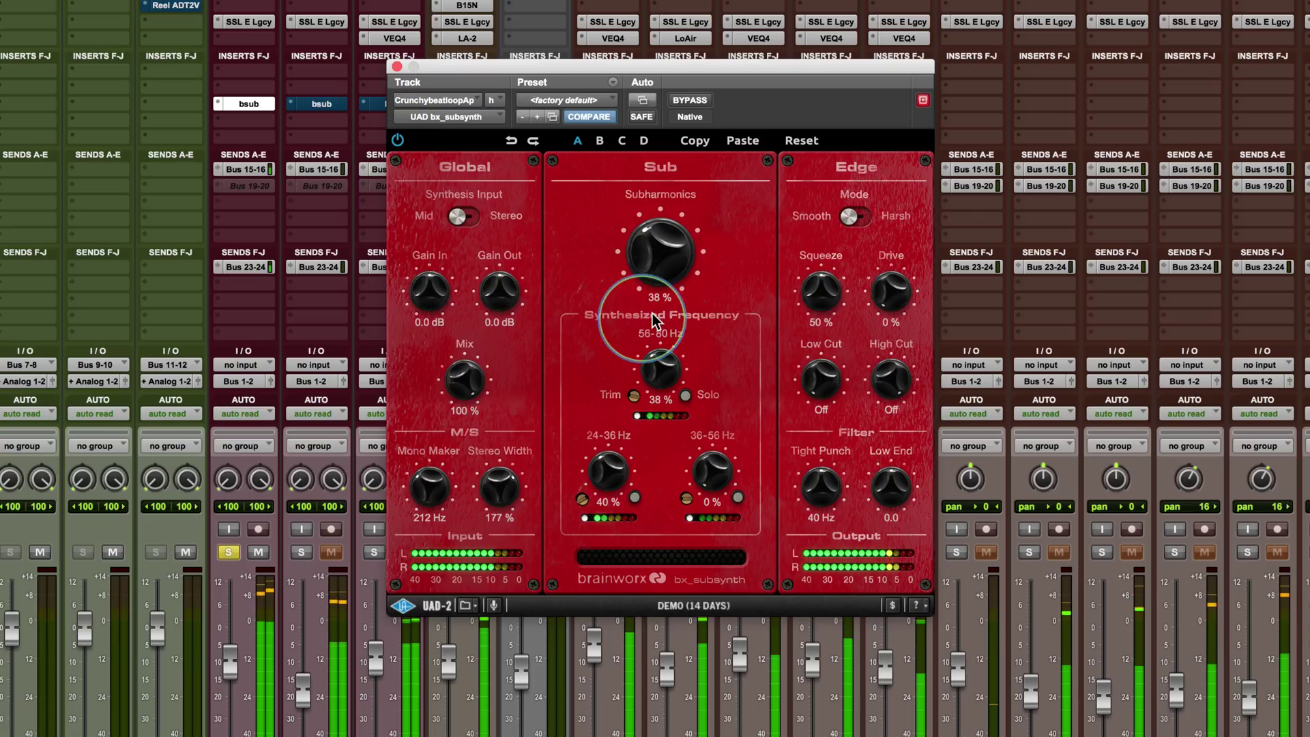
# - Lower Subharmonics to 31% and on to 30%, comparing each setting with the plug-in switched off and on
pyautogui.moveTo(653, 271); pyautogui.dragTo(653, 290)
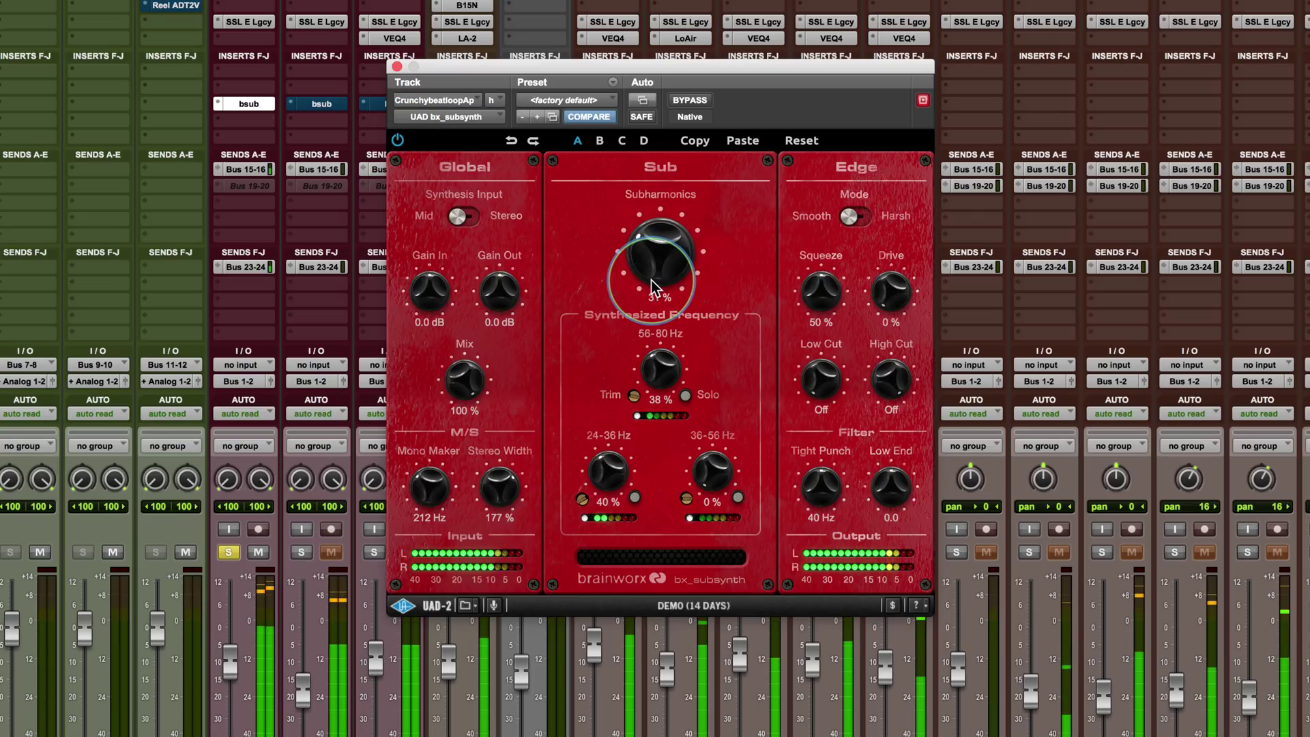
pyautogui.click(397, 141)
pyautogui.click(397, 142)
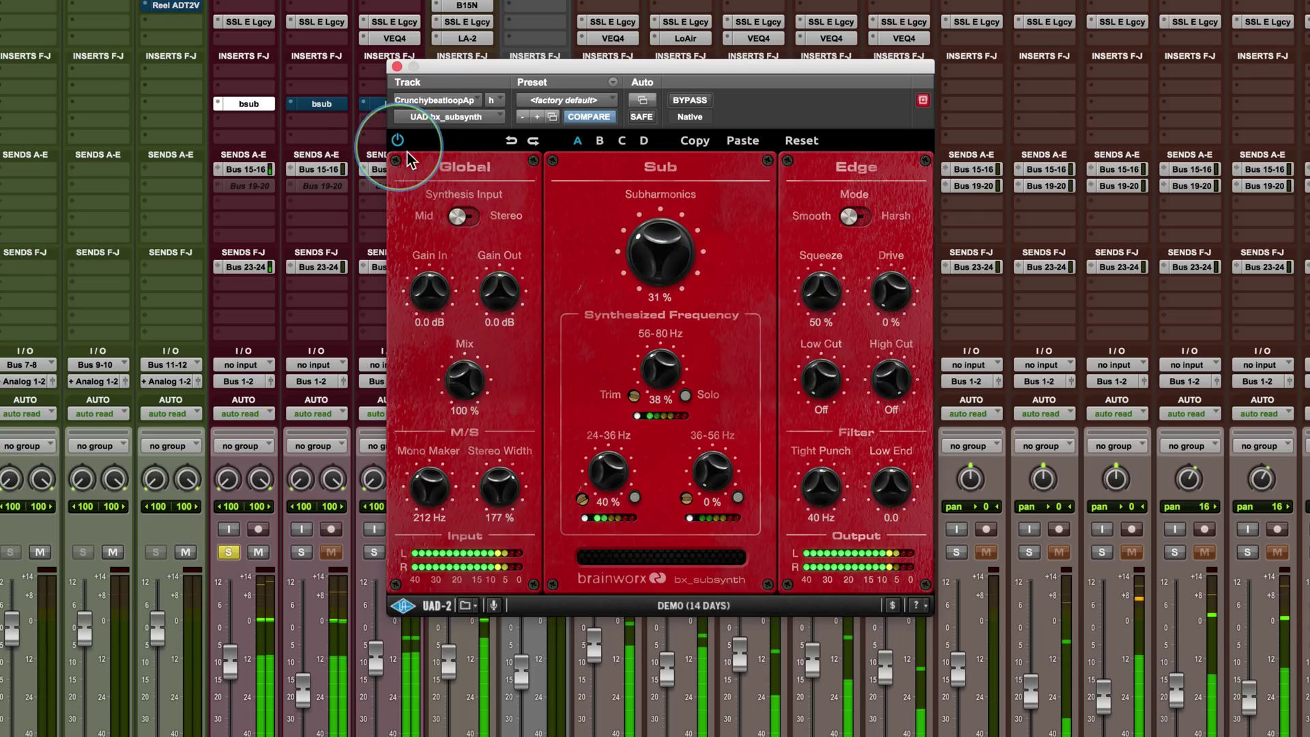
pyautogui.click(634, 256)
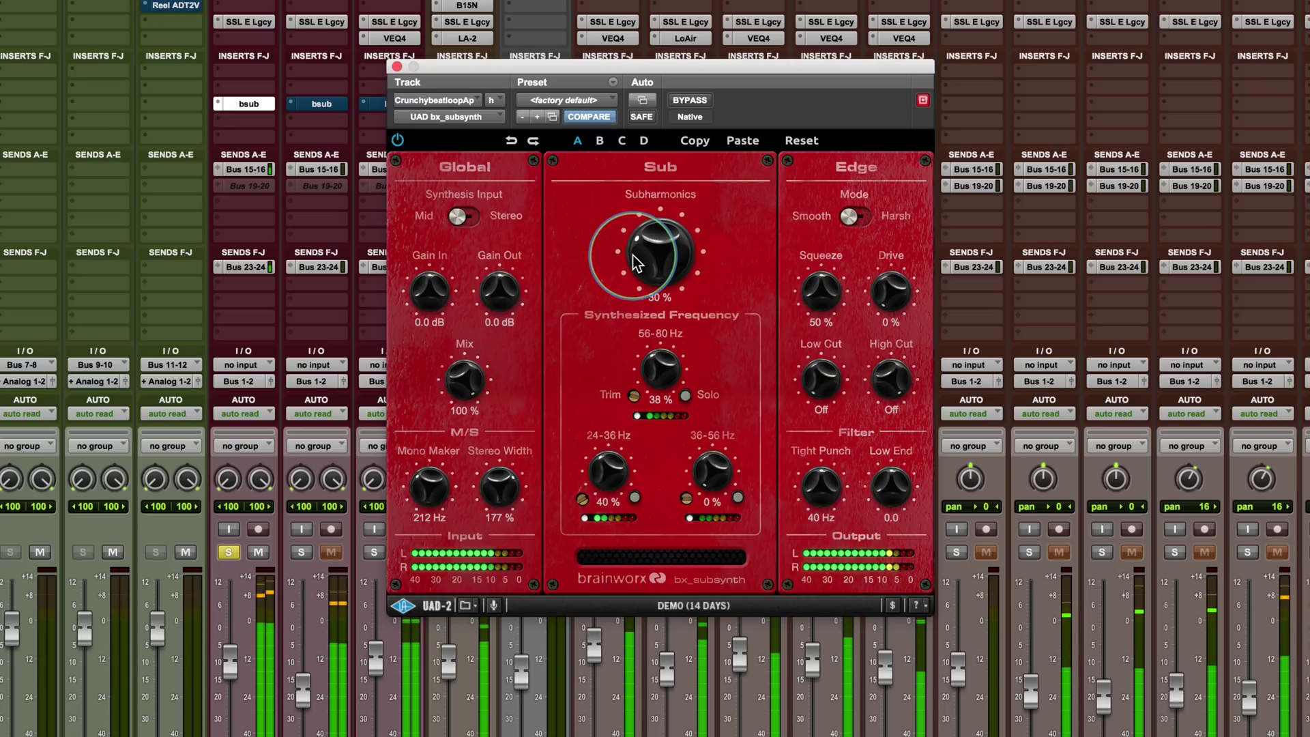
pyautogui.click(397, 141)
pyautogui.click(397, 141)
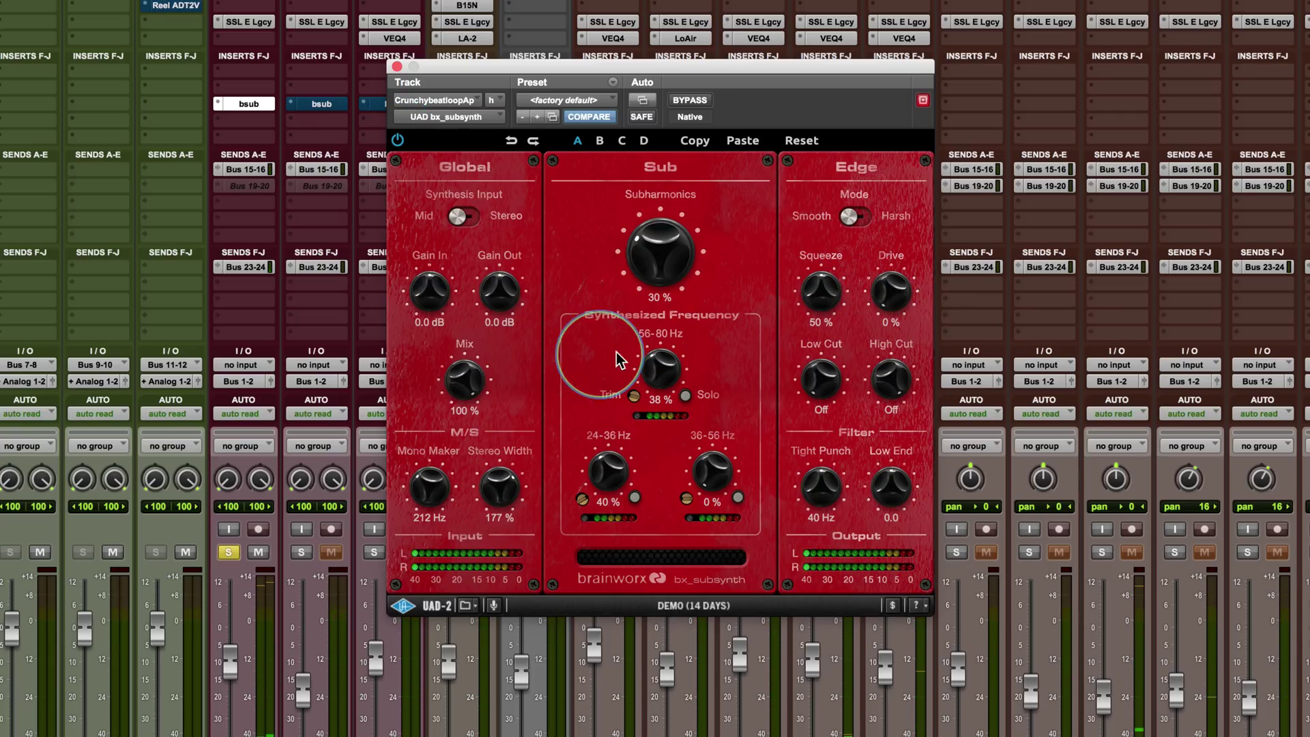
# - Set the Edge section's Low Cut to 103 Hz, High Cut to 7.70 kHz, Squeeze to 93% and Drive to 66%
pyautogui.moveTo(889, 300); pyautogui.dragTo(886, 199)
pyautogui.moveTo(883, 284)
pyautogui.mouseDown()
pyautogui.moveTo(889, 269)
pyautogui.moveTo(892, 280)
pyautogui.mouseUp()
pyautogui.moveTo(825, 376); pyautogui.dragTo(829, 296)
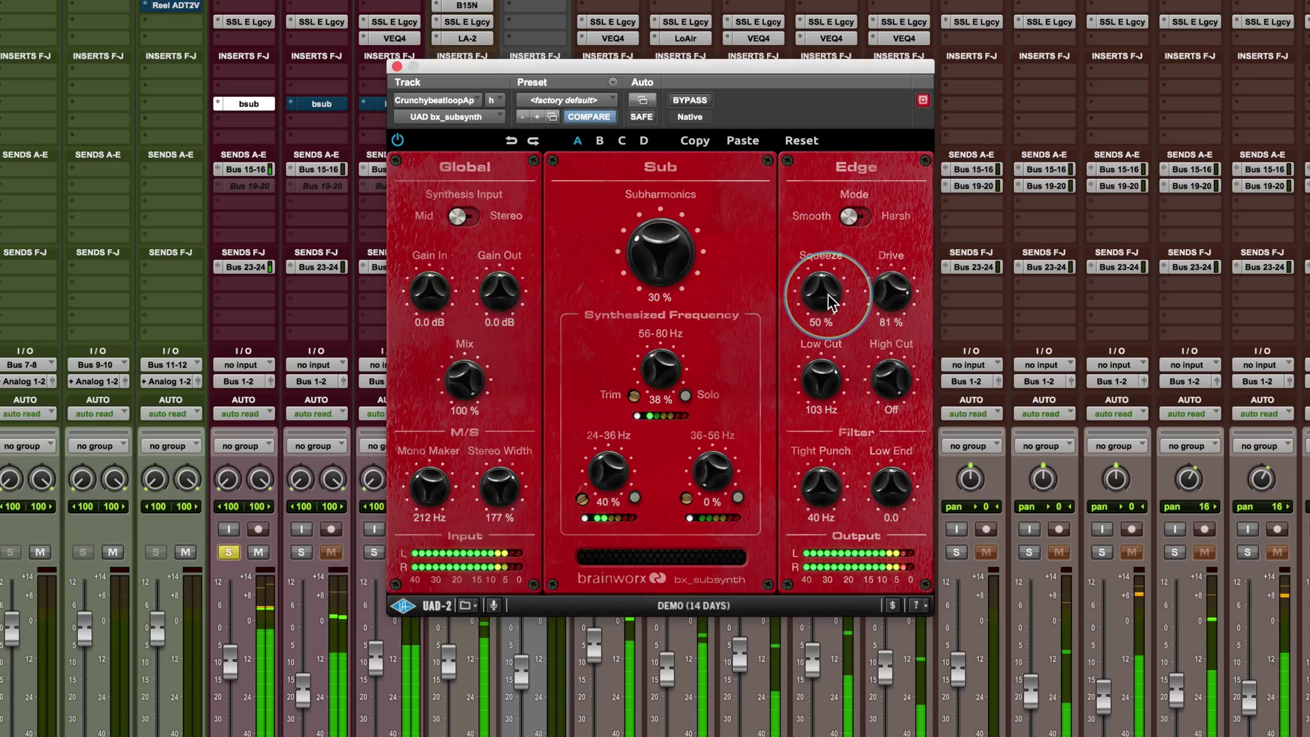
pyautogui.moveTo(887, 372); pyautogui.dragTo(882, 439)
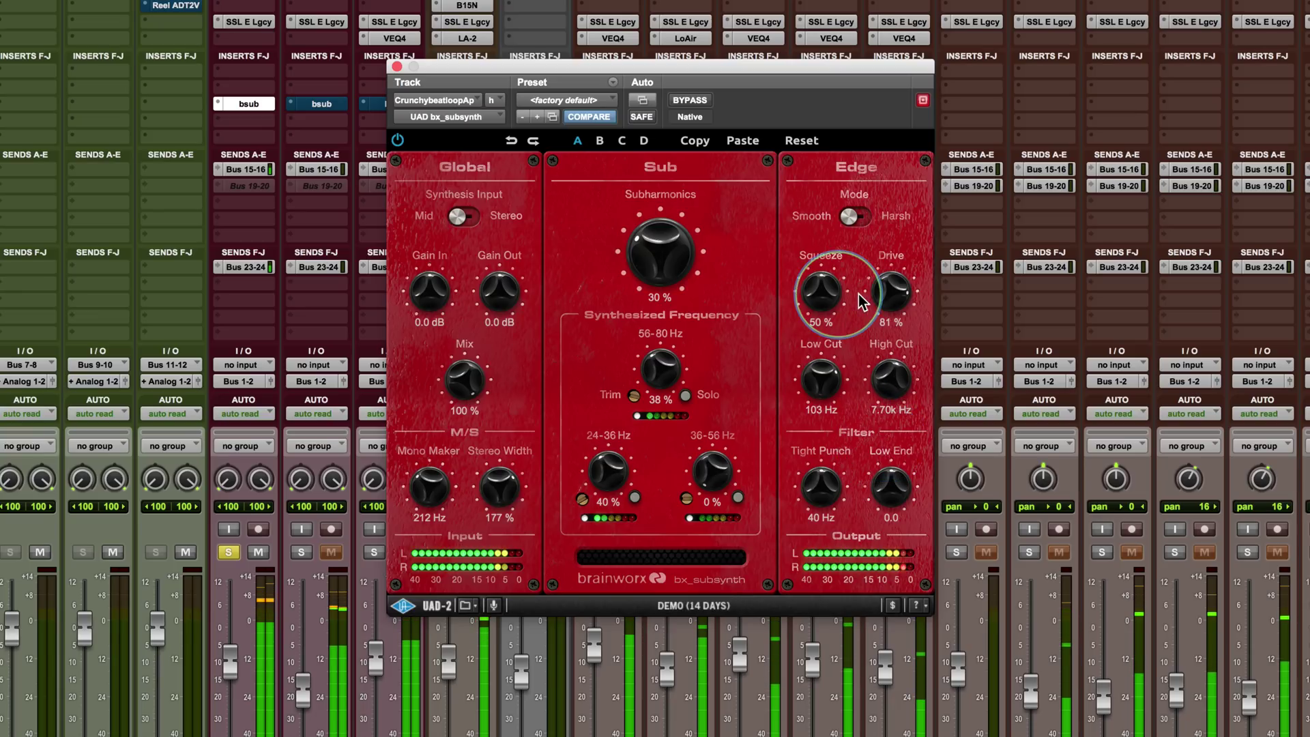
pyautogui.moveTo(808, 313); pyautogui.dragTo(805, 232)
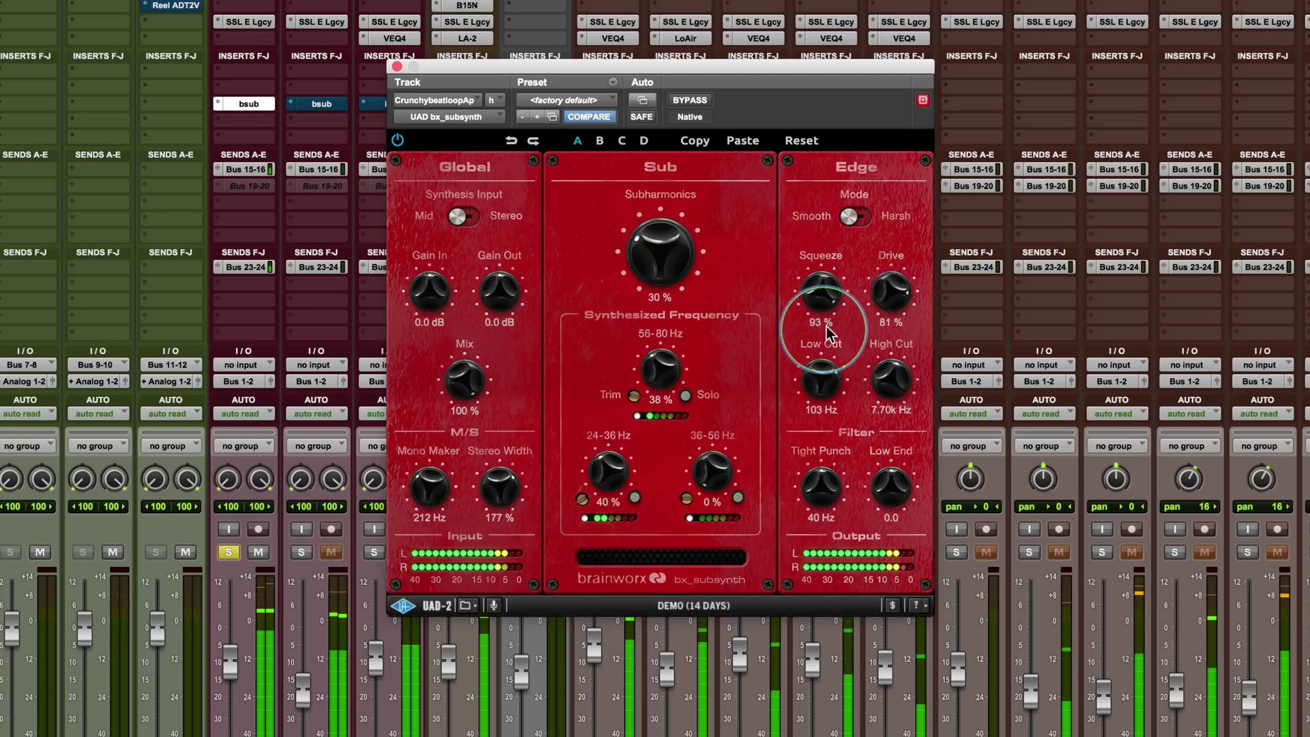
pyautogui.moveTo(880, 301); pyautogui.dragTo(882, 318)
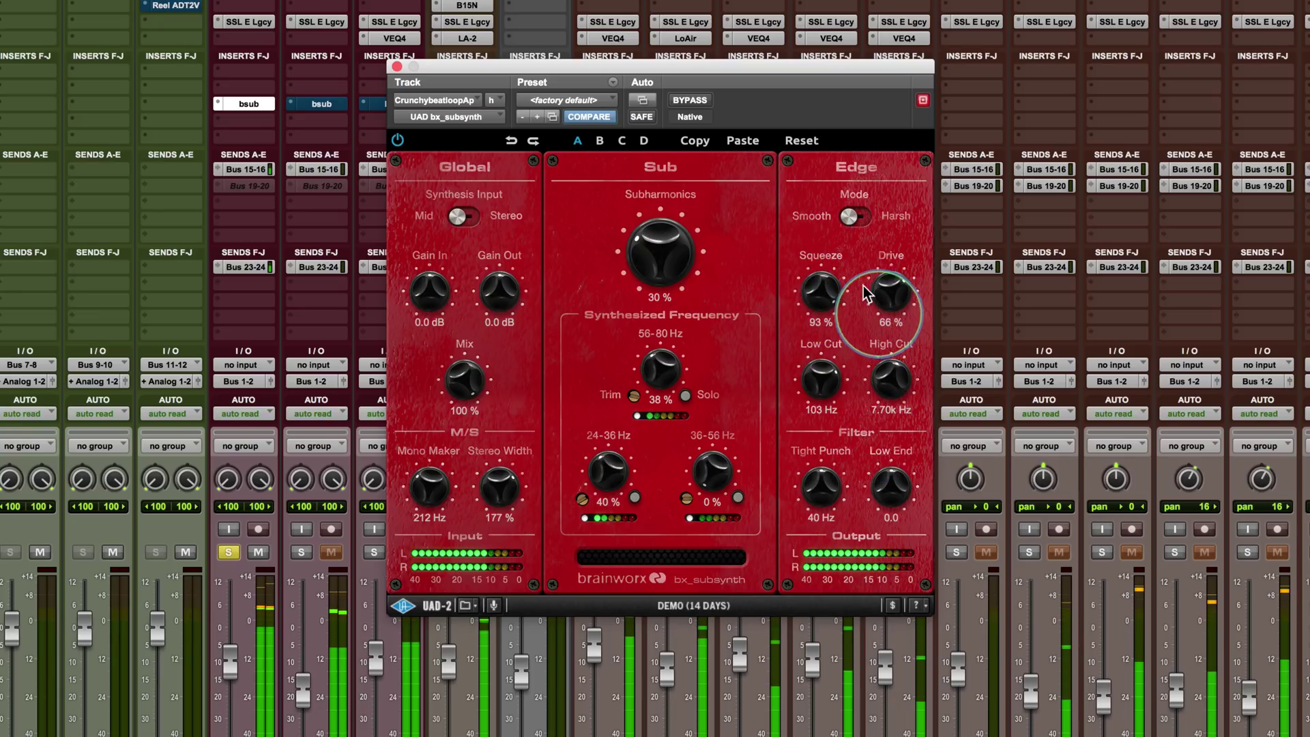
# - Switch the Edge Mode to Harsh, and set Drive to 98% and Squeeze to 84%
pyautogui.click(856, 216)
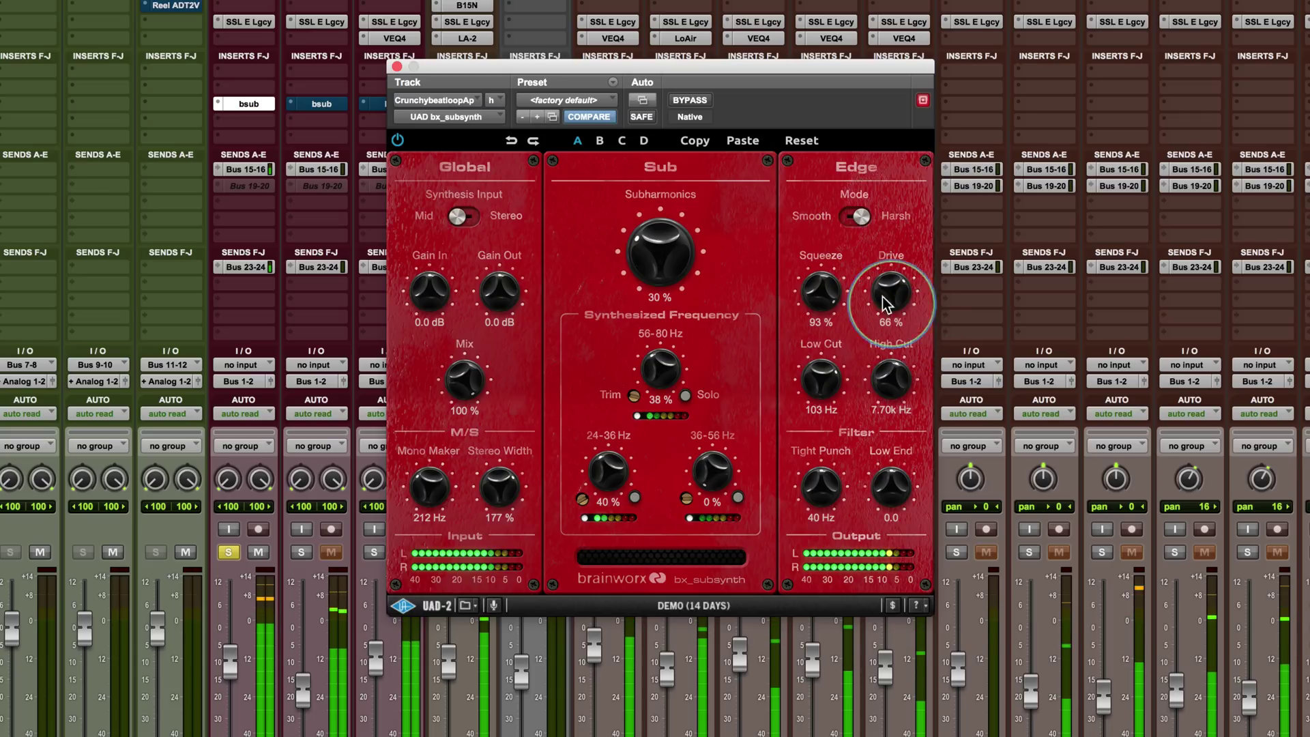
pyautogui.moveTo(881, 292); pyautogui.dragTo(887, 254)
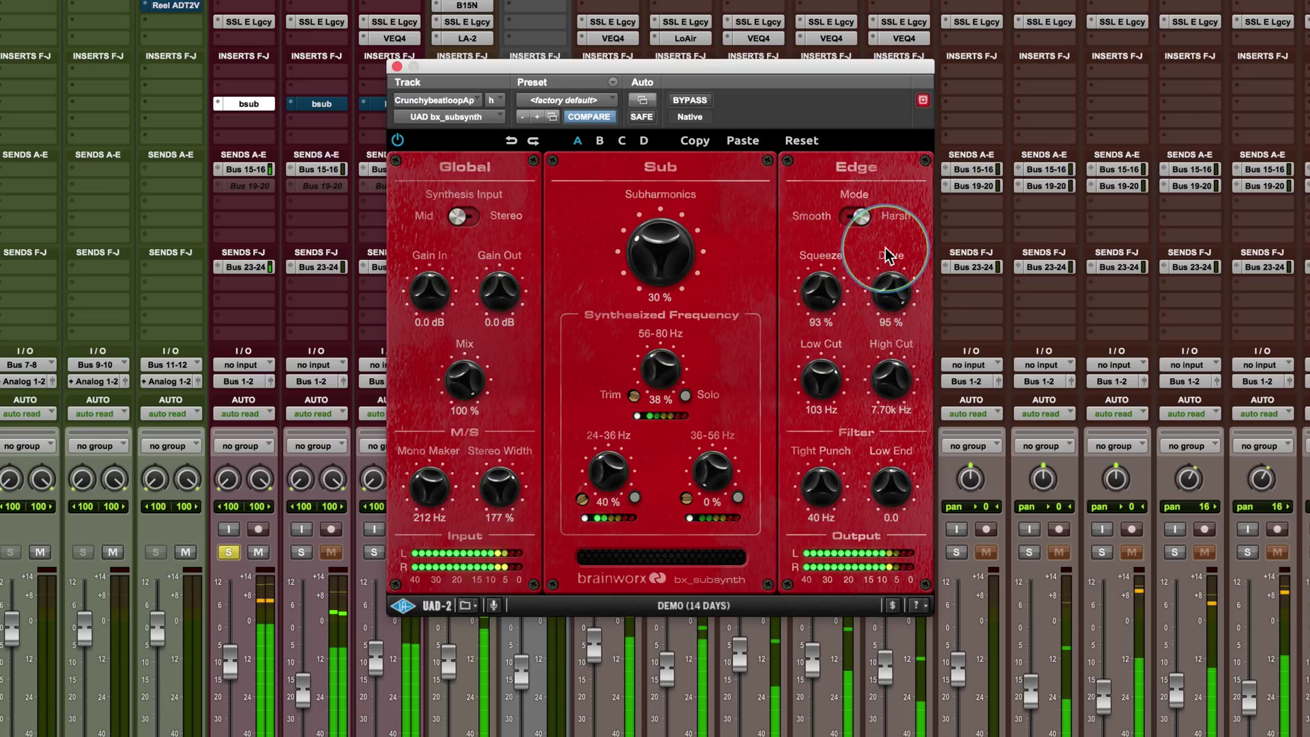
pyautogui.moveTo(821, 288); pyautogui.dragTo(821, 198)
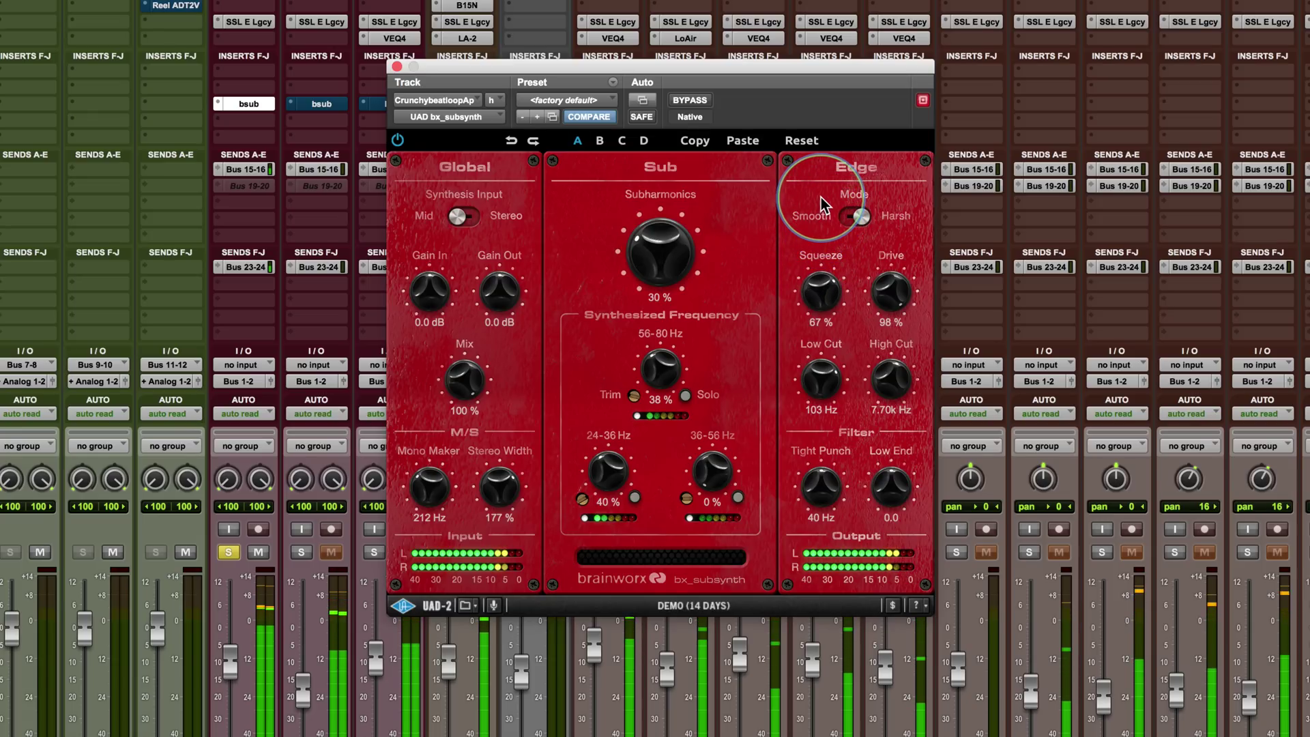
pyautogui.moveTo(817, 268); pyautogui.dragTo(822, 258)
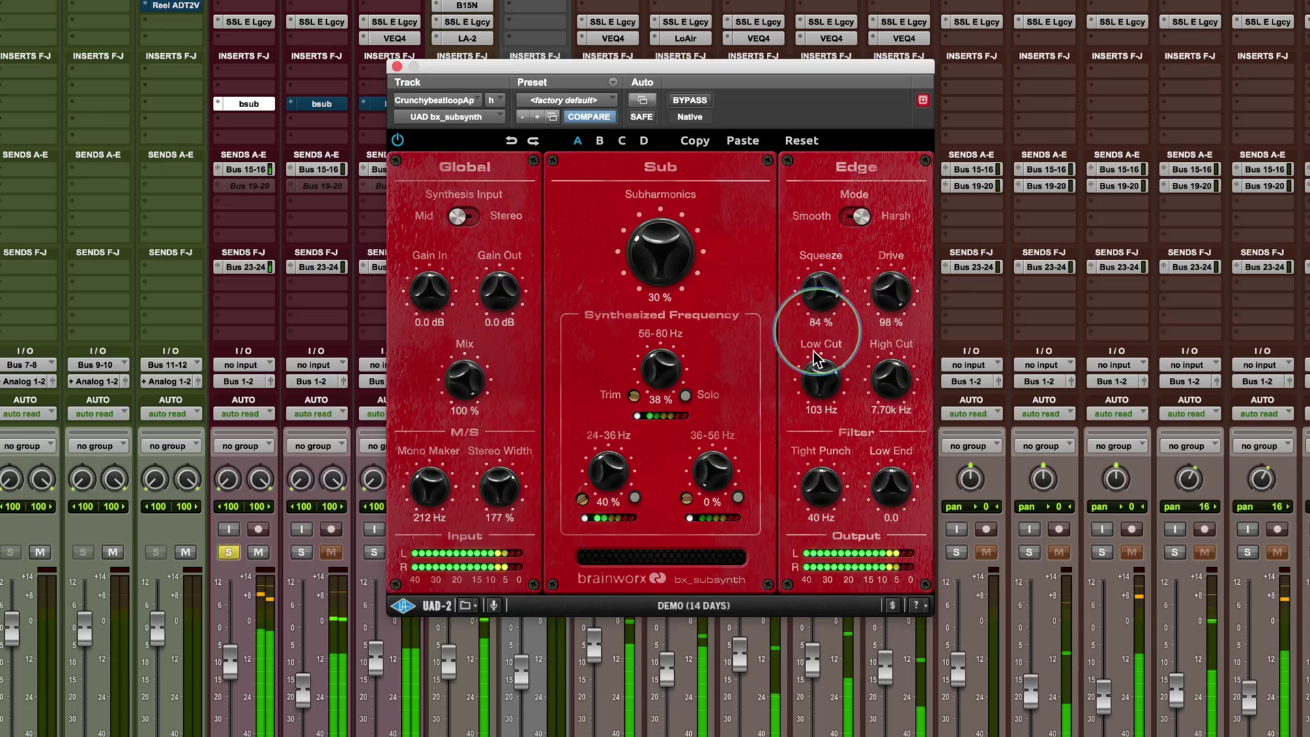
# - Turn the Edge section's Low Cut off and set its High Cut to 2.00 kHz
pyautogui.moveTo(812, 380); pyautogui.dragTo(804, 521)
pyautogui.moveTo(877, 395); pyautogui.dragTo(878, 450)
pyautogui.moveTo(871, 380); pyautogui.dragTo(883, 375)
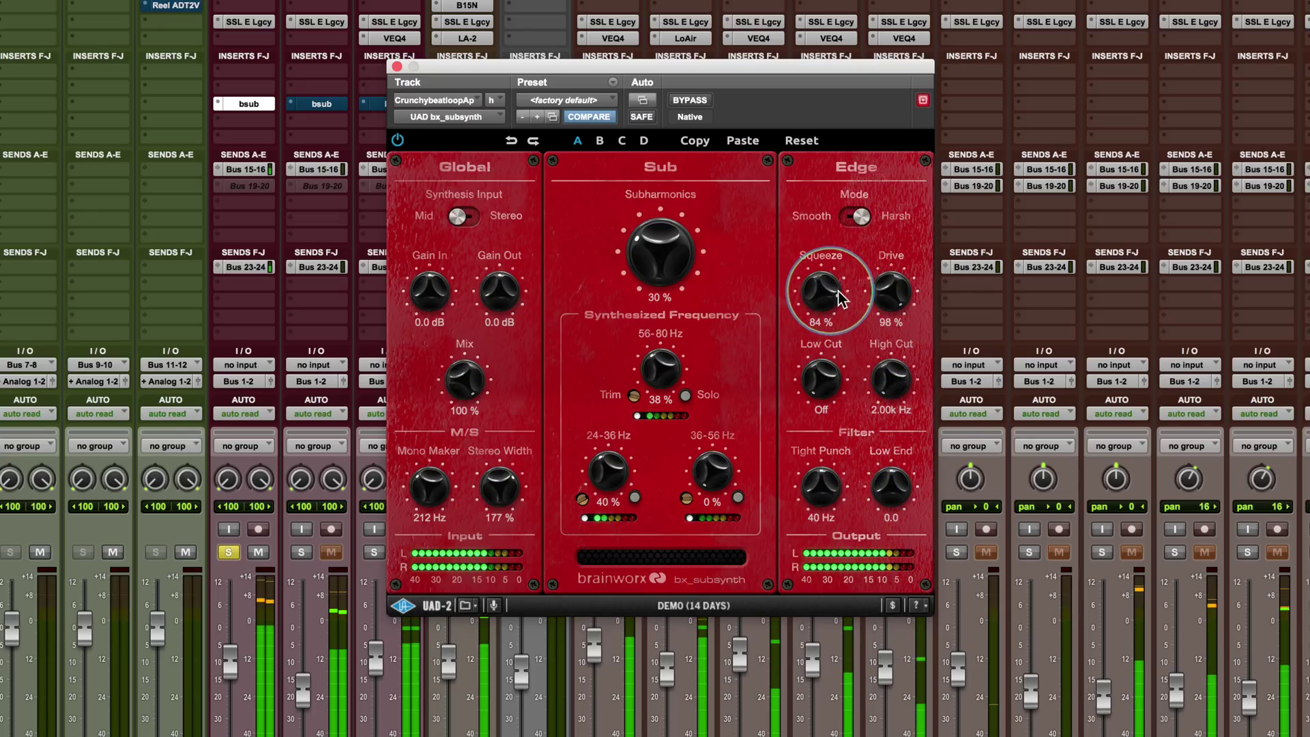
# - Set Drive to 40% and Low Cut to 24 Hz, try Squeeze at 64% and 58%, and bring Squeeze to 0%
pyautogui.moveTo(890, 294); pyautogui.dragTo(877, 336)
pyautogui.moveTo(795, 280); pyautogui.dragTo(805, 329)
pyautogui.moveTo(879, 390); pyautogui.dragTo(815, 373)
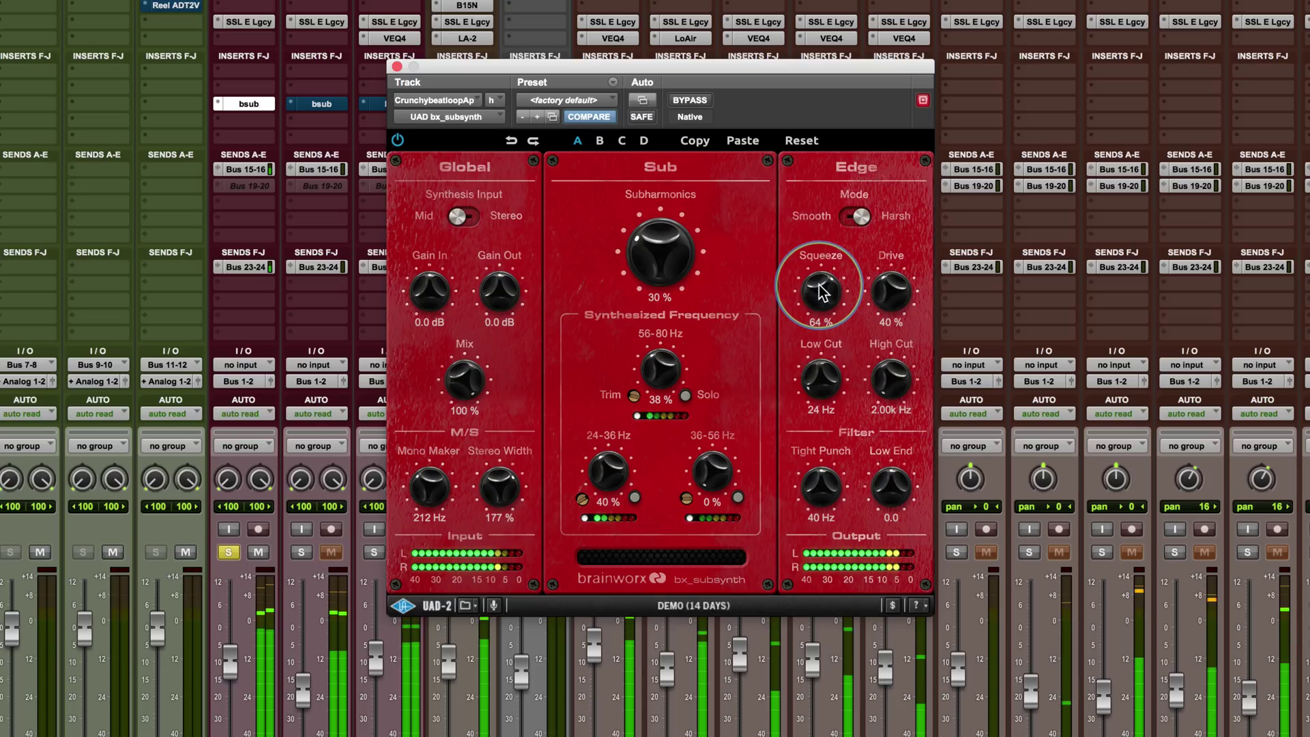
pyautogui.moveTo(821, 292)
pyautogui.mouseDown()
pyautogui.moveTo(812, 505)
pyautogui.moveTo(808, 281)
pyautogui.moveTo(816, 290)
pyautogui.mouseUp()
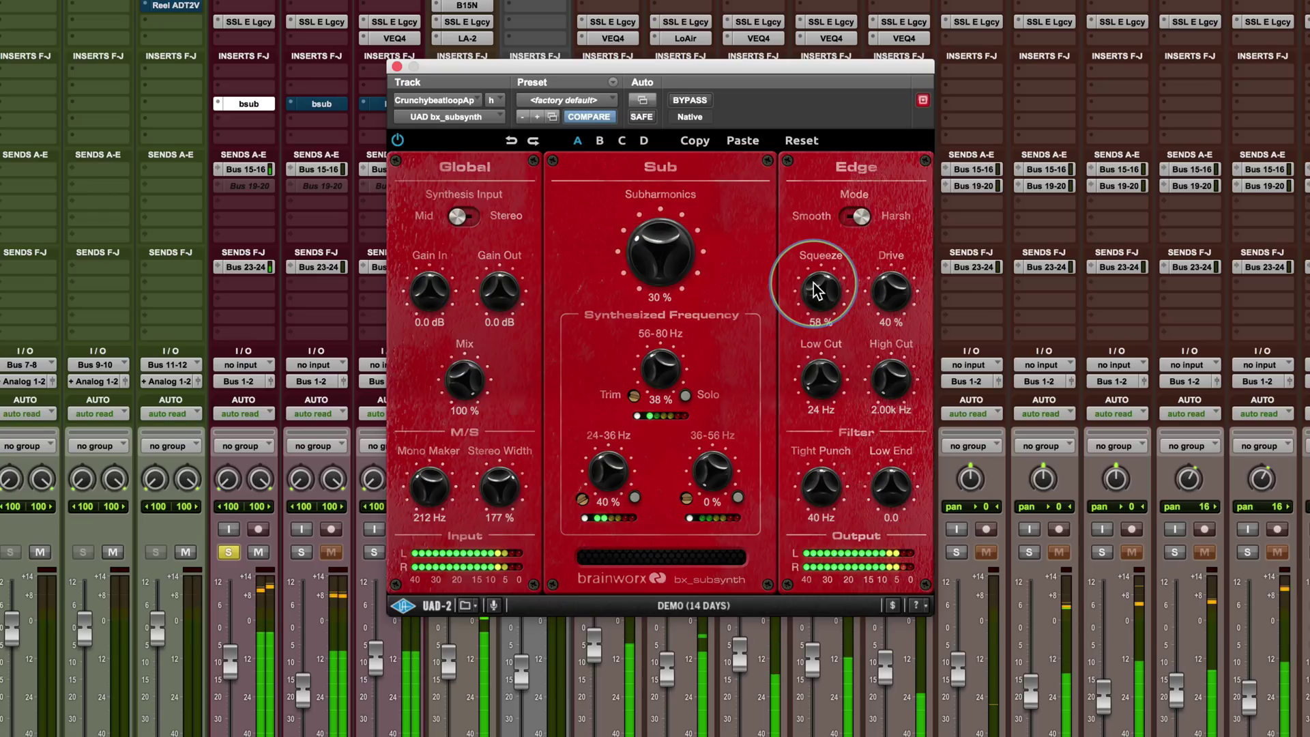
pyautogui.moveTo(817, 290); pyautogui.dragTo(903, 484)
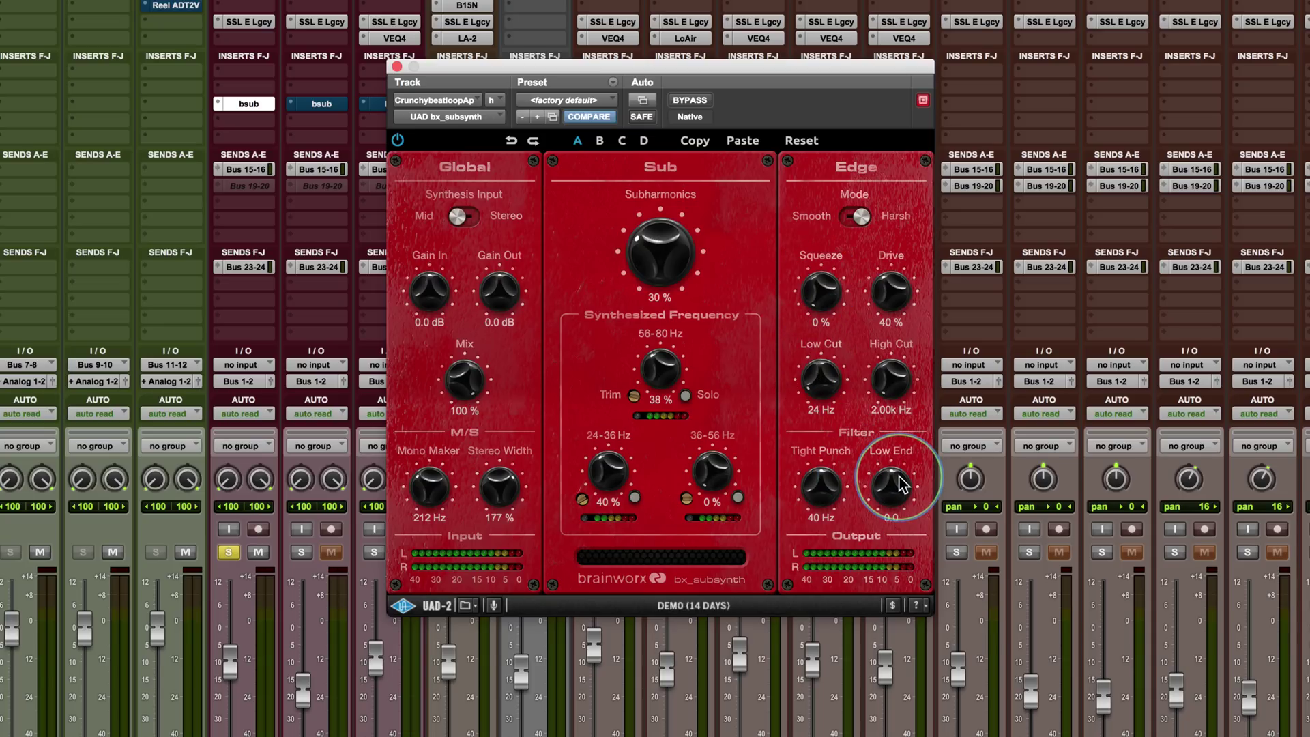